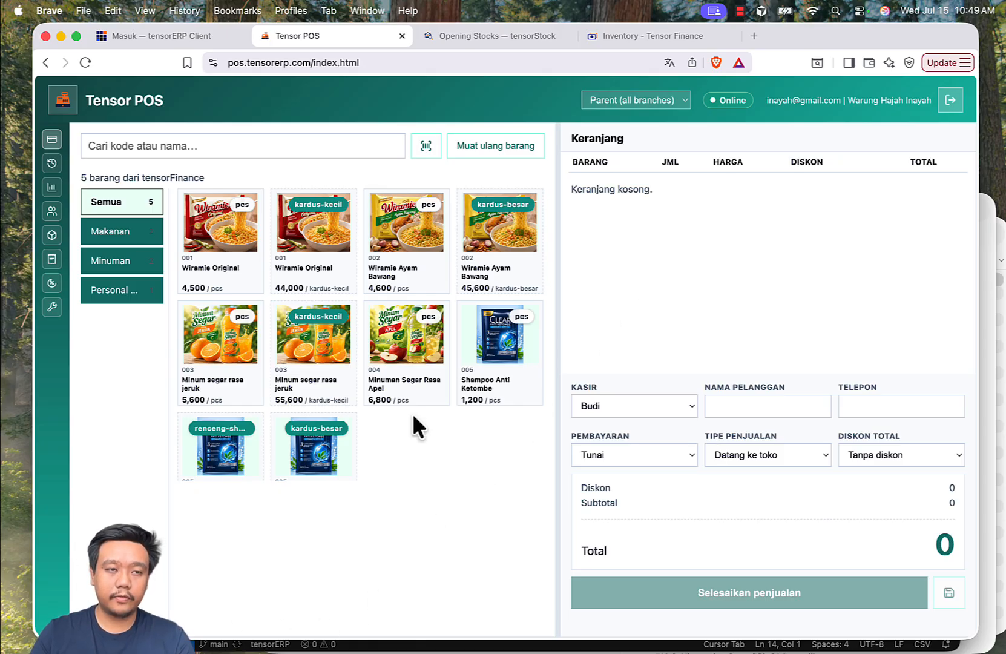
Check which cashiers can be chosen for the sale, keeping the current one.
{"action": "left_click", "coordinate": [659, 407]}
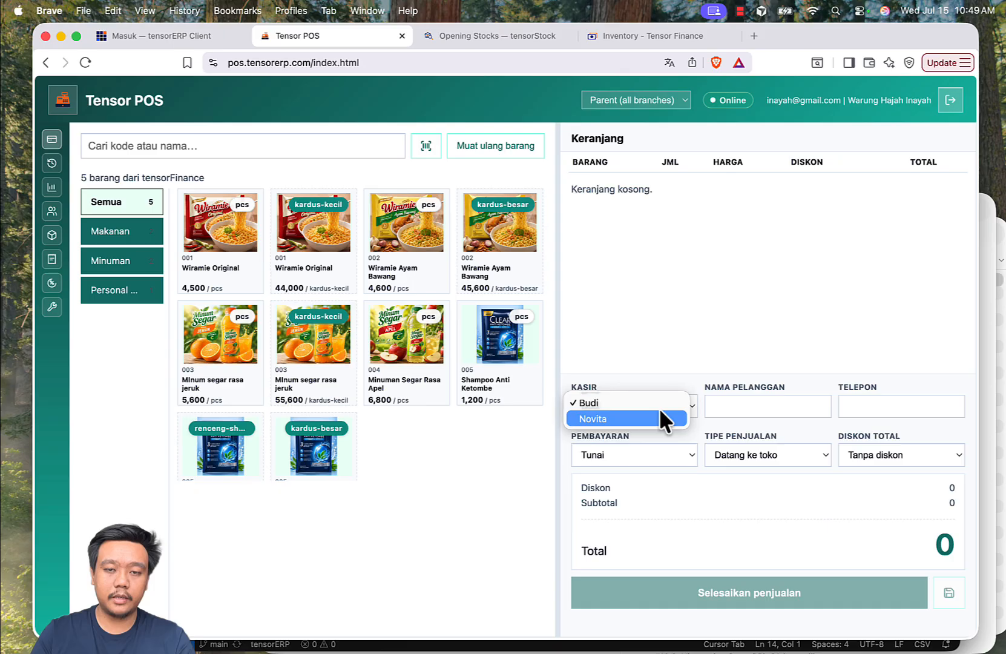
{"action": "left_click", "coordinate": [660, 324]}
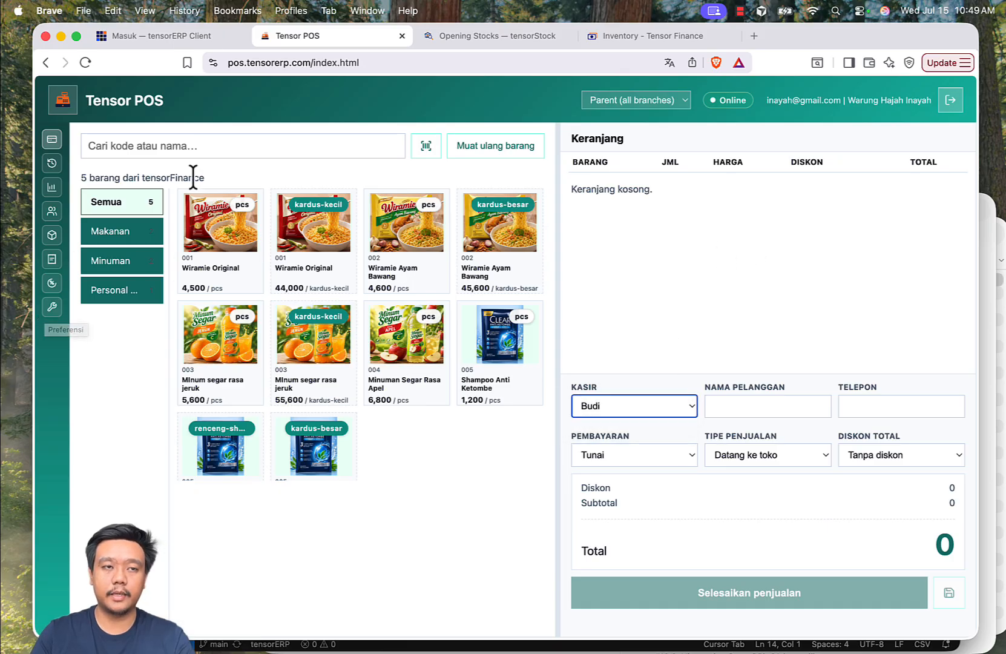
Set the opening cash (Kas awal) of a new shift to 100000 on the transaction history page.
{"action": "left_click", "coordinate": [51, 163]}
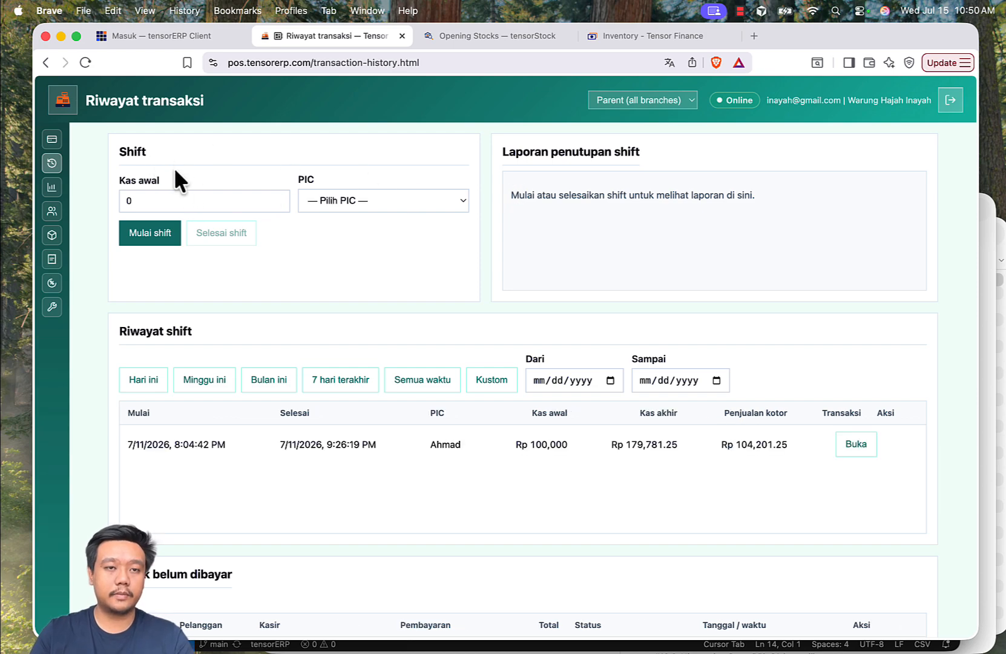
{"action": "left_click", "coordinate": [151, 201]}
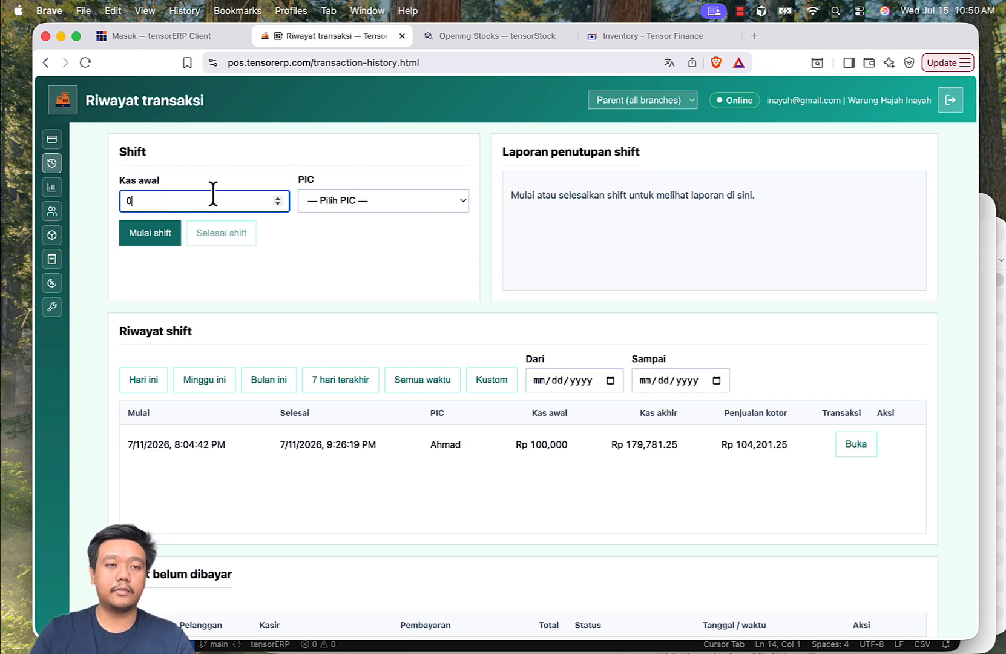
{"action": "left_click_drag", "start_coordinate": [181, 202], "coordinate": [109, 201]}
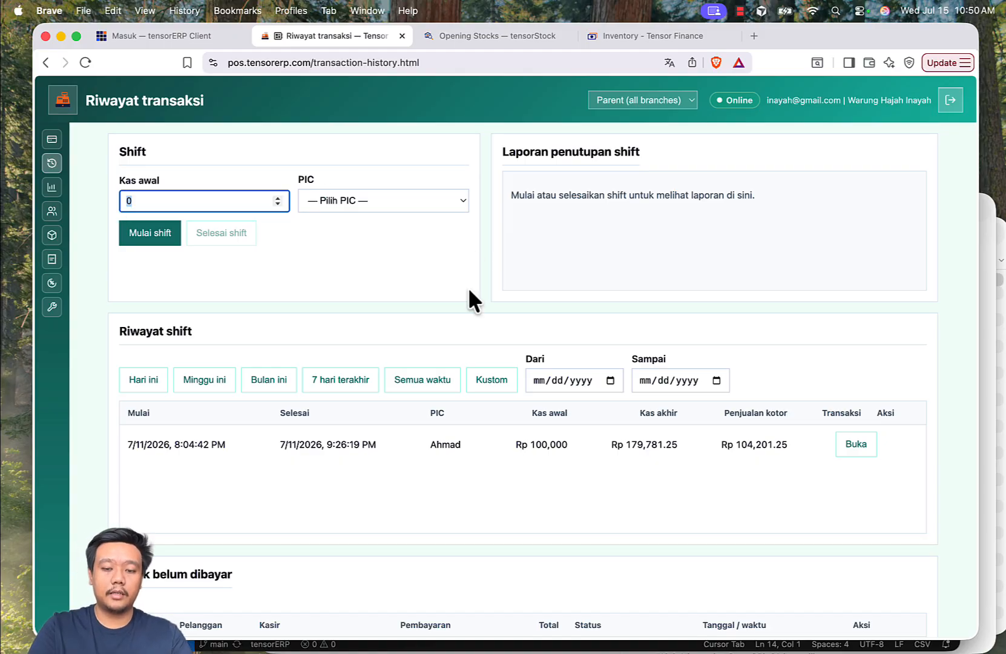
{"action": "type", "text": "10000"}
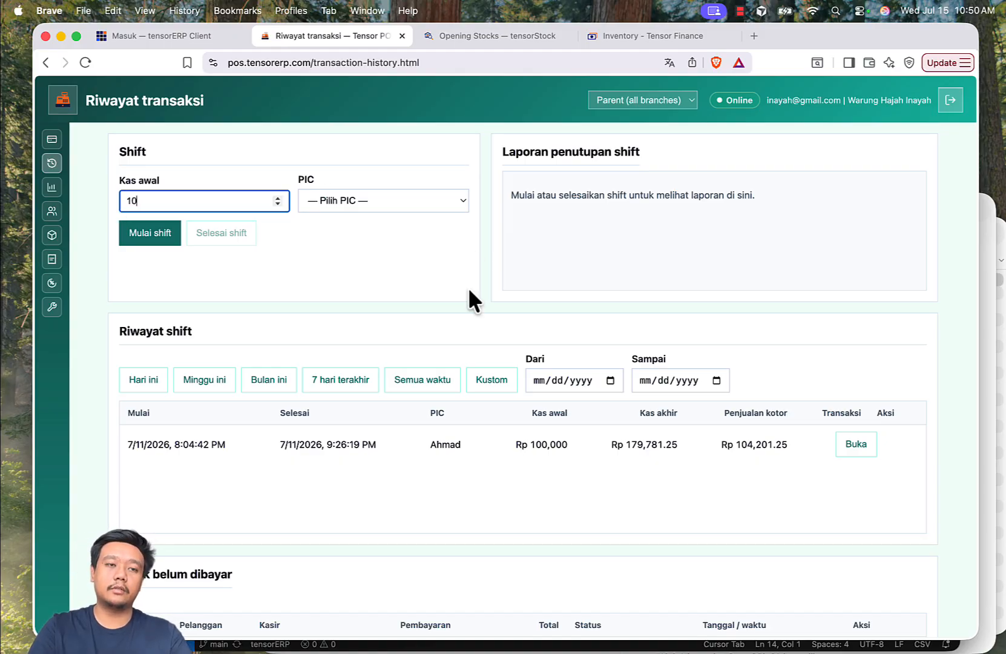
{"action": "type", "text": "0"}
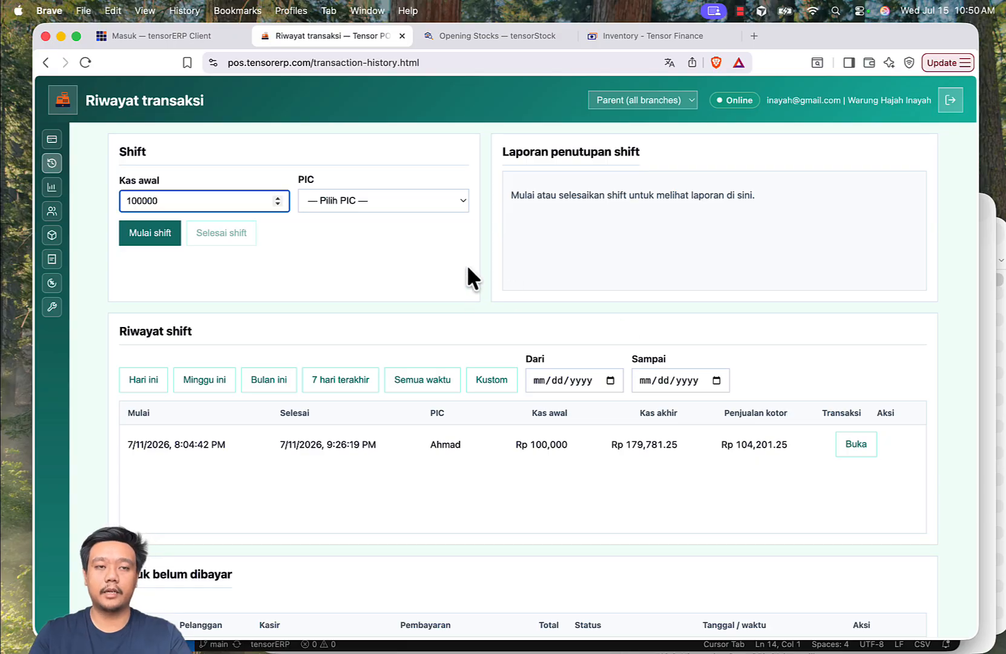
{"action": "left_click", "coordinate": [467, 265]}
Assign the first listed cashier as the shift's PIC and start the shift.
{"action": "left_click", "coordinate": [422, 209]}
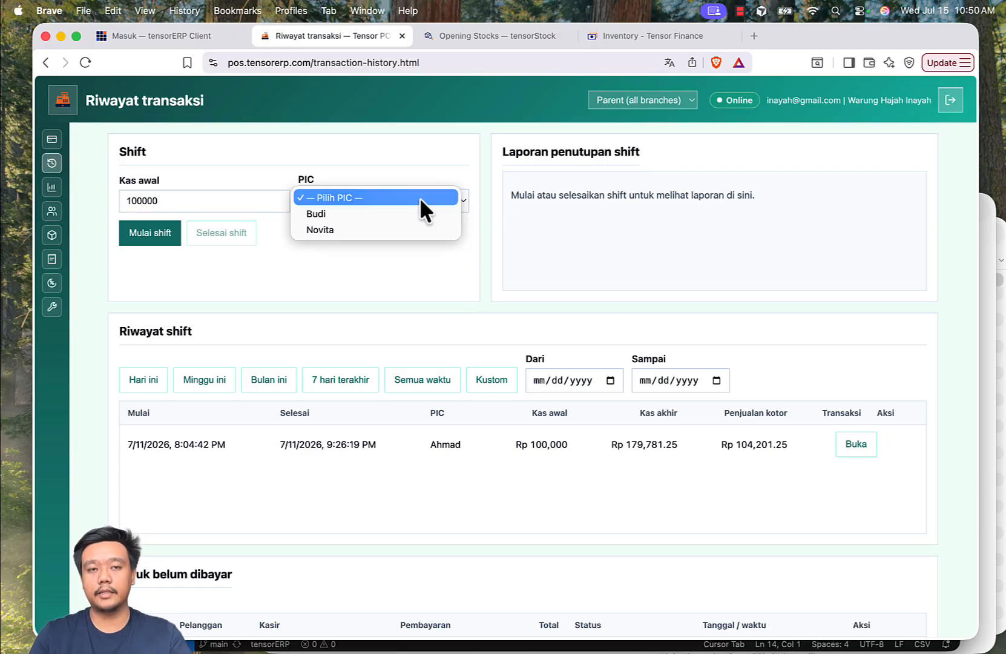
{"action": "left_click", "coordinate": [362, 213]}
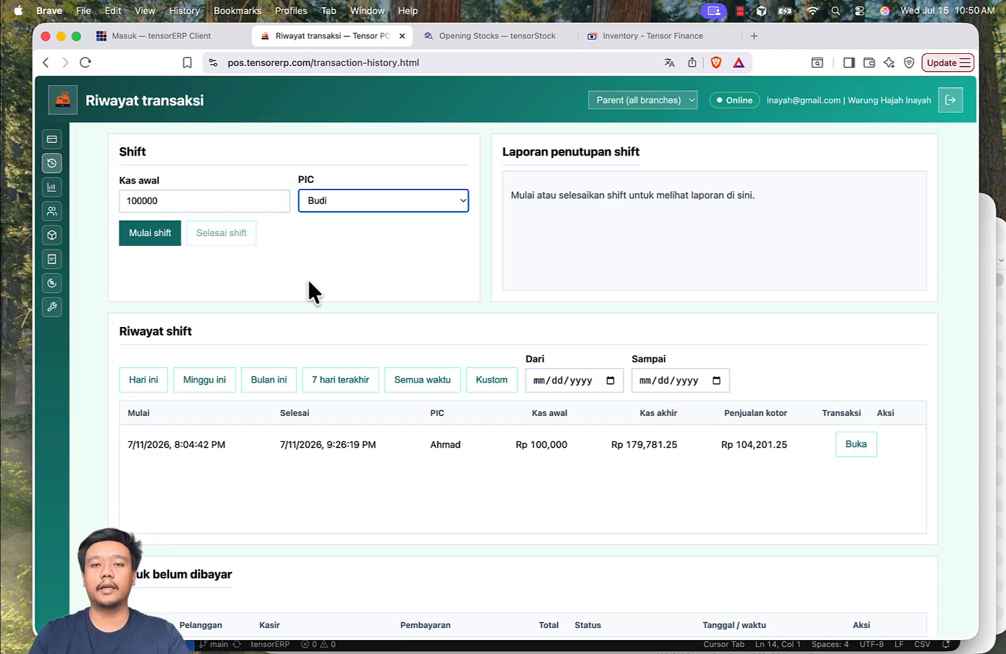
{"action": "left_click", "coordinate": [380, 277]}
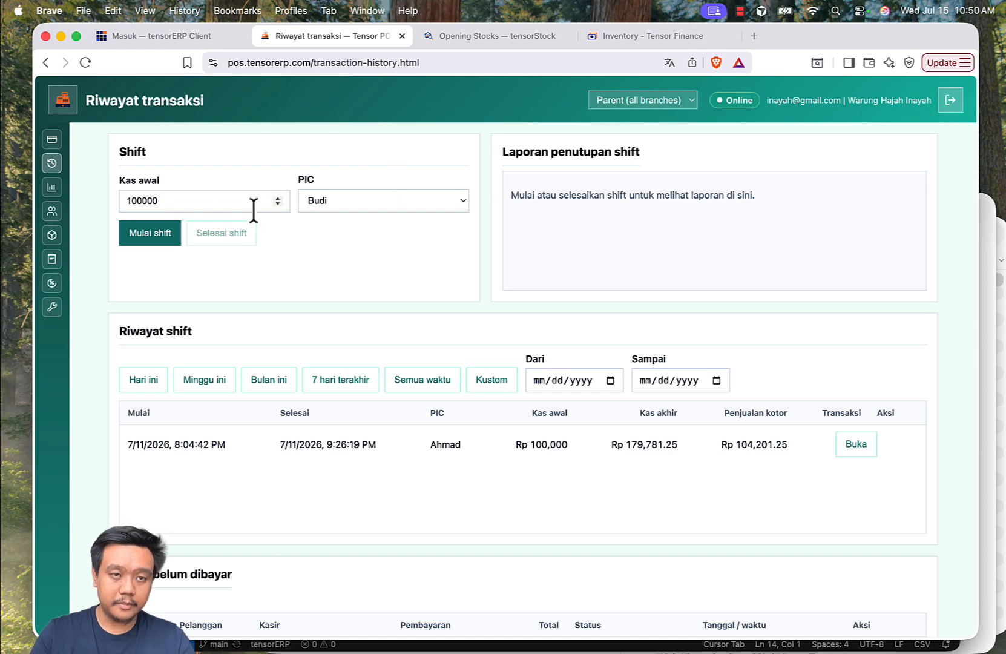
{"action": "left_click", "coordinate": [158, 230]}
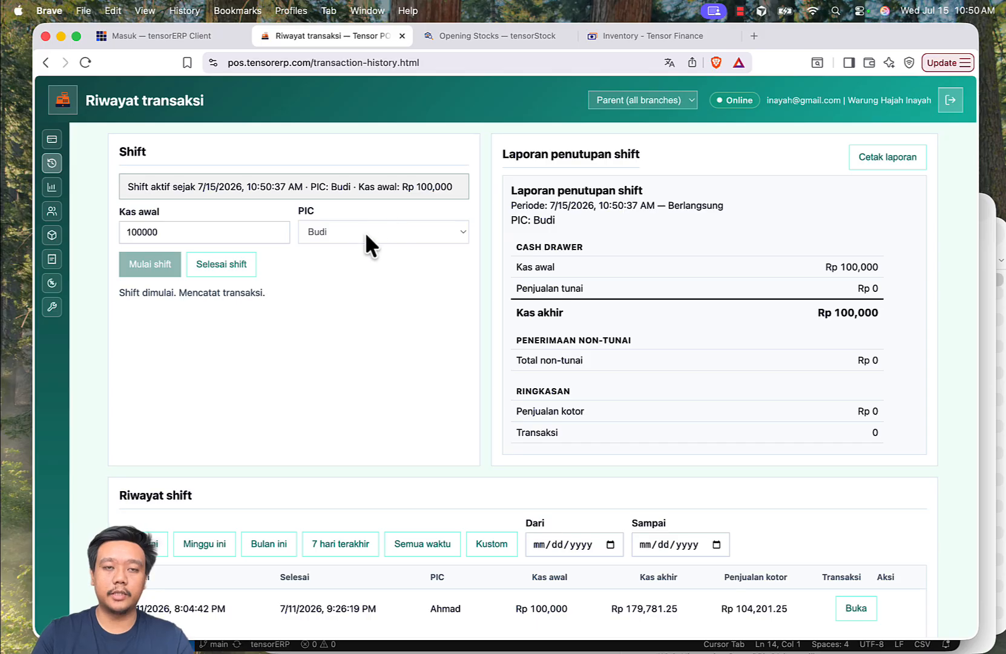
Review the active shift's closing report and the shift history below it.
{"action": "scroll", "coordinate": [579, 308], "scroll_direction": "down", "scroll_amount": 1}
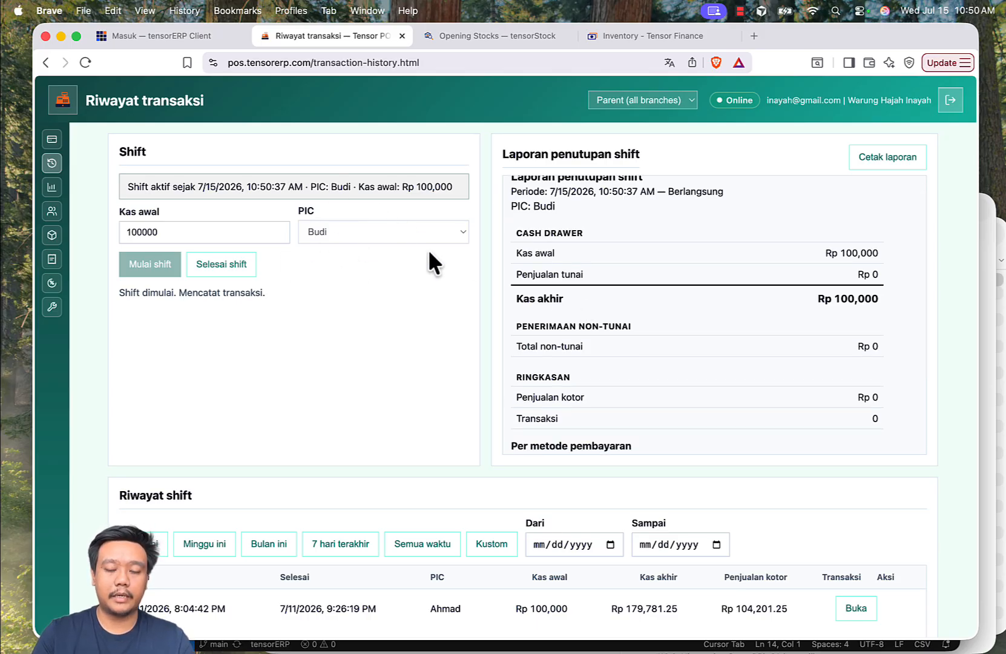
{"action": "scroll", "coordinate": [420, 339], "scroll_direction": "down", "scroll_amount": 2}
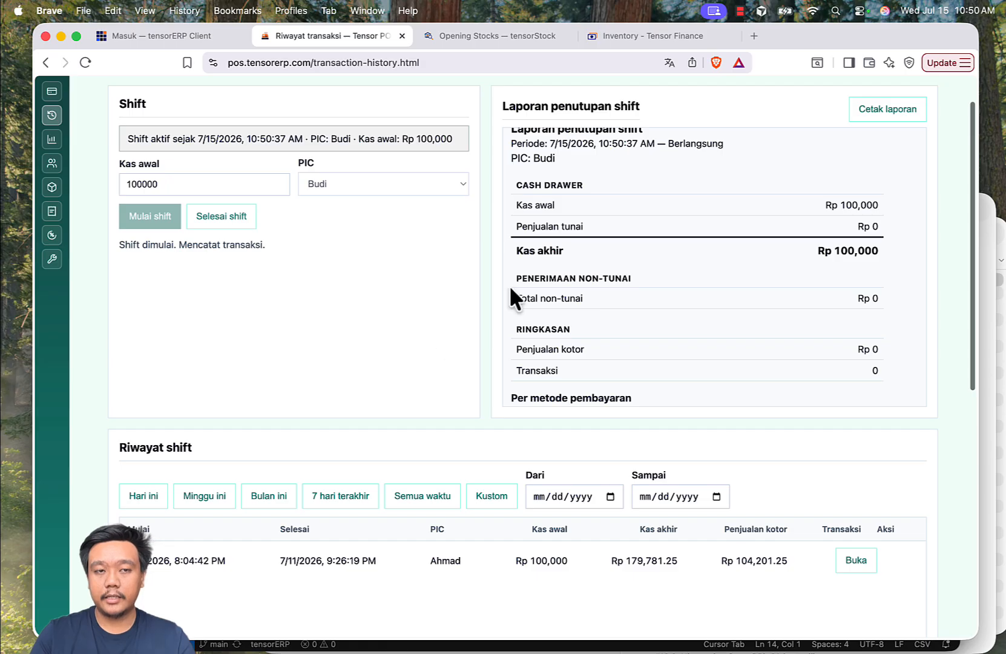
{"action": "scroll", "coordinate": [545, 290], "scroll_direction": "up", "scroll_amount": 1}
{"action": "scroll", "coordinate": [441, 306], "scroll_direction": "up", "scroll_amount": 2}
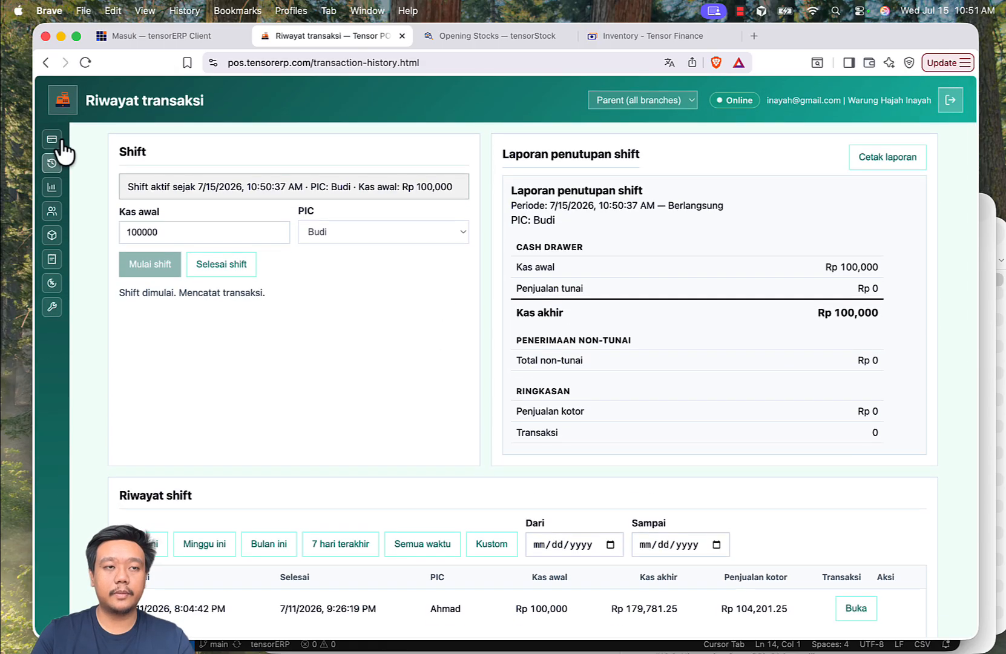
Add 3 pcs of Shampoo Anti Ketombe, 1 pcs of MInum segar rasa jeruk and 1 pcs of Wiramie Original to the sales cart.
{"action": "left_click", "coordinate": [55, 143]}
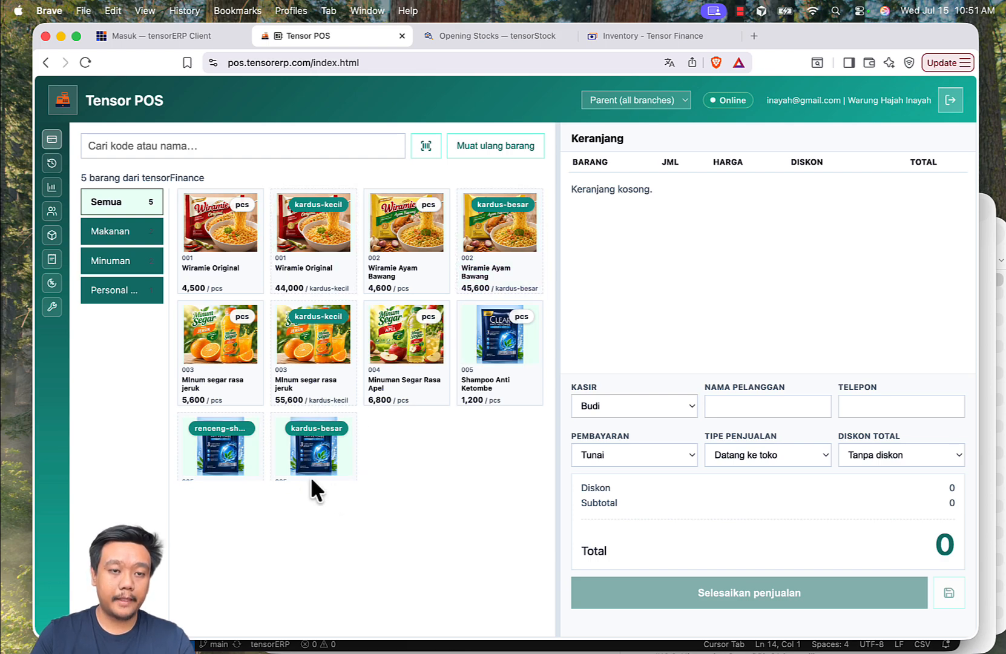
{"action": "left_click", "coordinate": [499, 365]}
{"action": "left_click", "coordinate": [502, 366]}
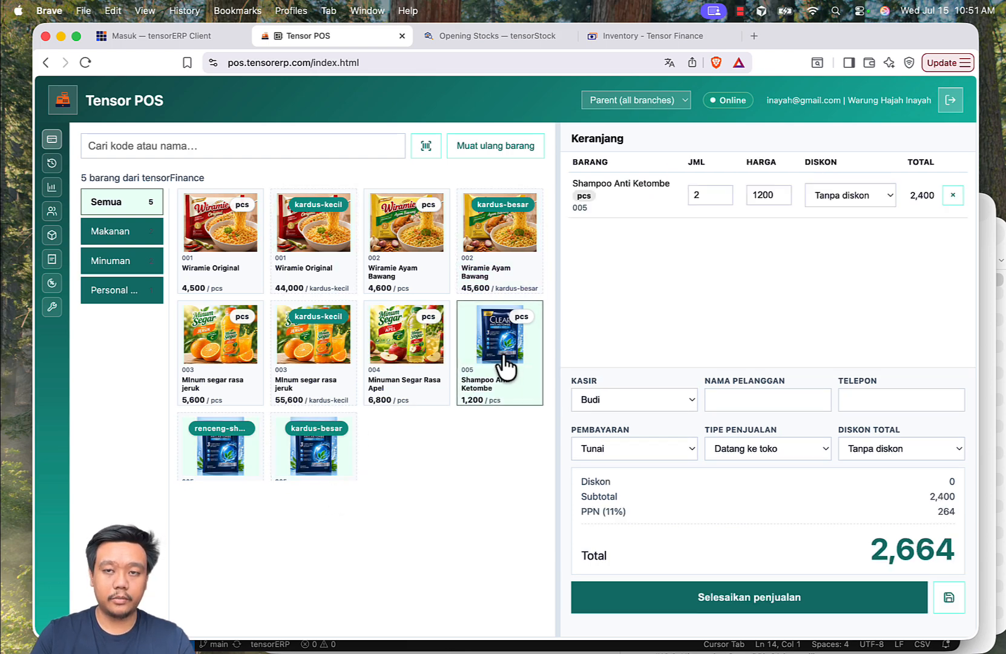
{"action": "left_click", "coordinate": [505, 367]}
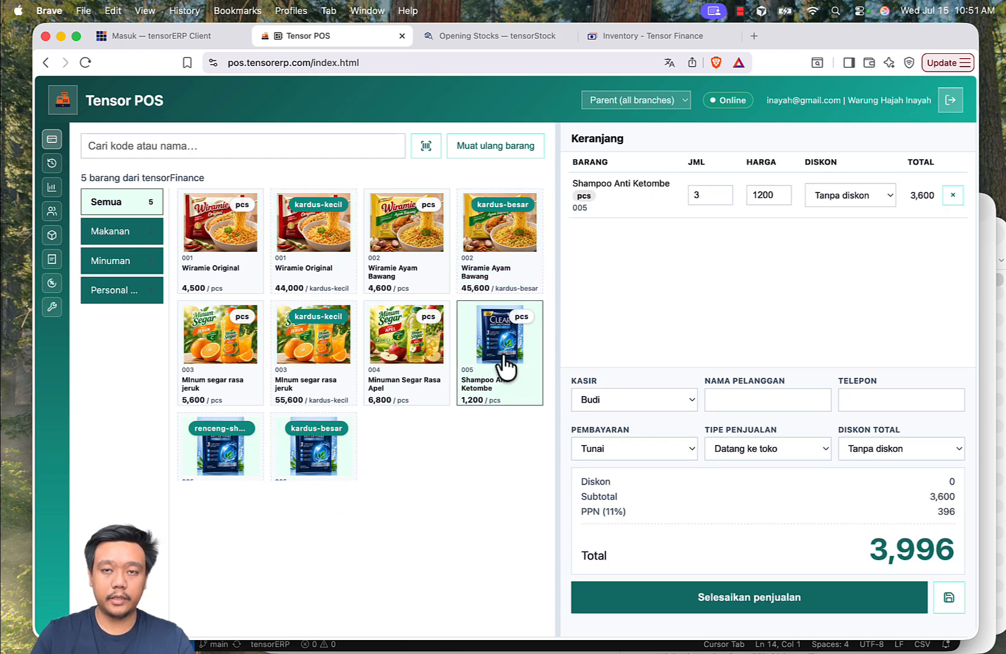
{"action": "left_click", "coordinate": [232, 369]}
{"action": "left_click", "coordinate": [220, 276]}
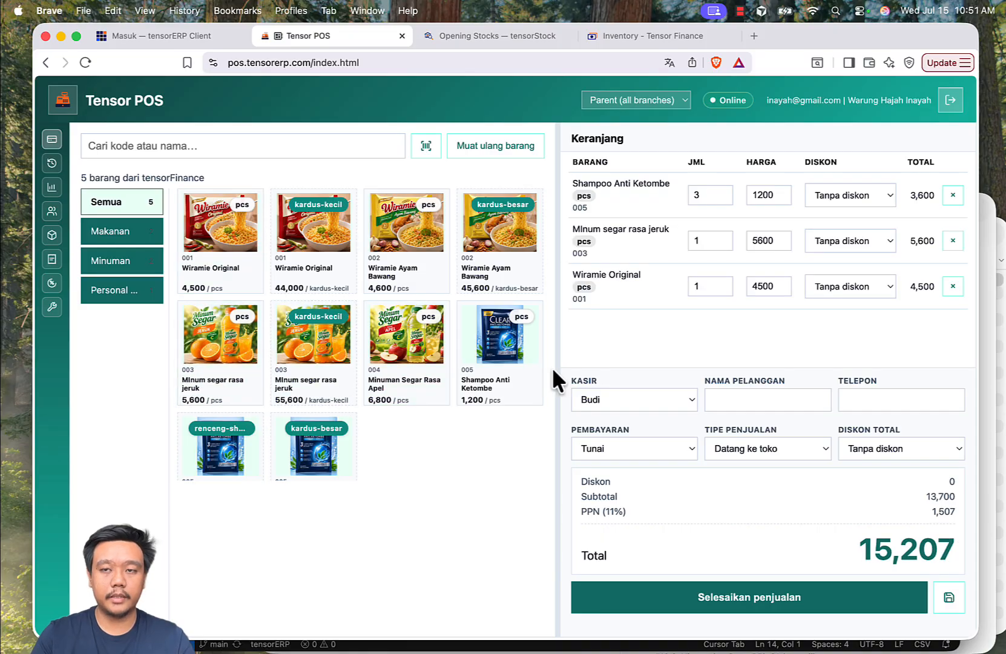
Fill in the sale's customer name and phone number, using the number of an existing customer.
{"action": "left_click", "coordinate": [770, 398]}
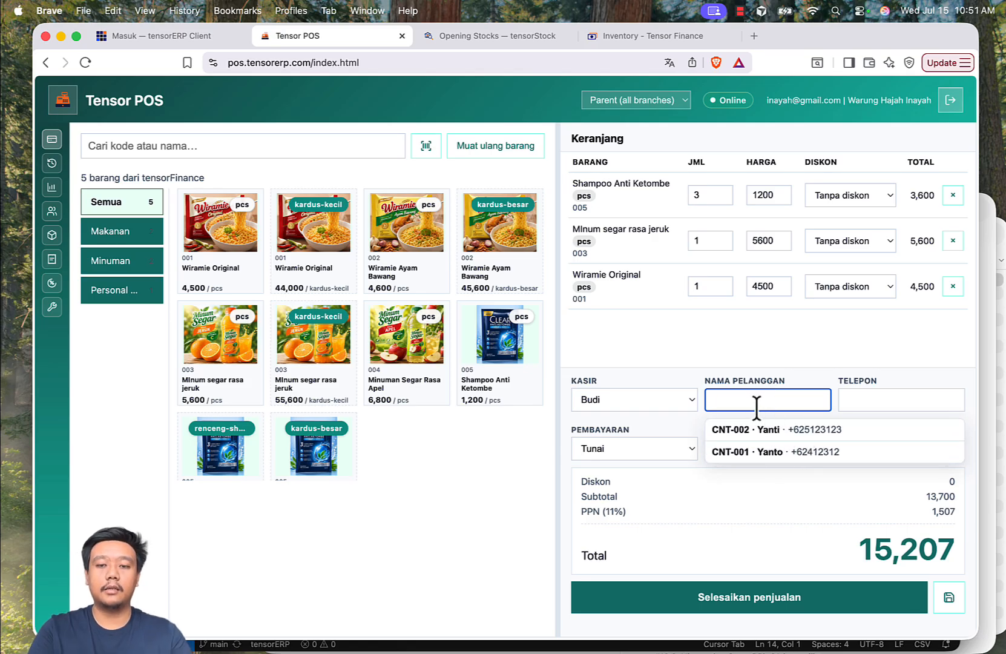
{"action": "type", "text": "AHm"}
{"action": "key", "text": "BackSpace"}
{"action": "key", "text": "BackSpace"}
{"action": "type", "text": "hmad"}
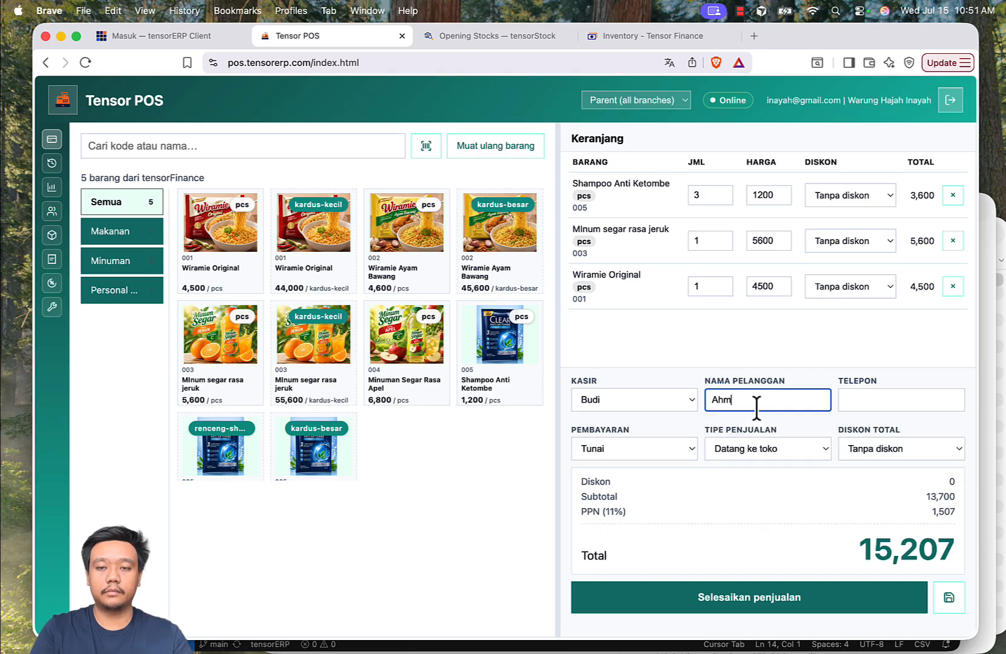
{"action": "key", "text": "Tab"}
{"action": "type", "text": "+625123123"}
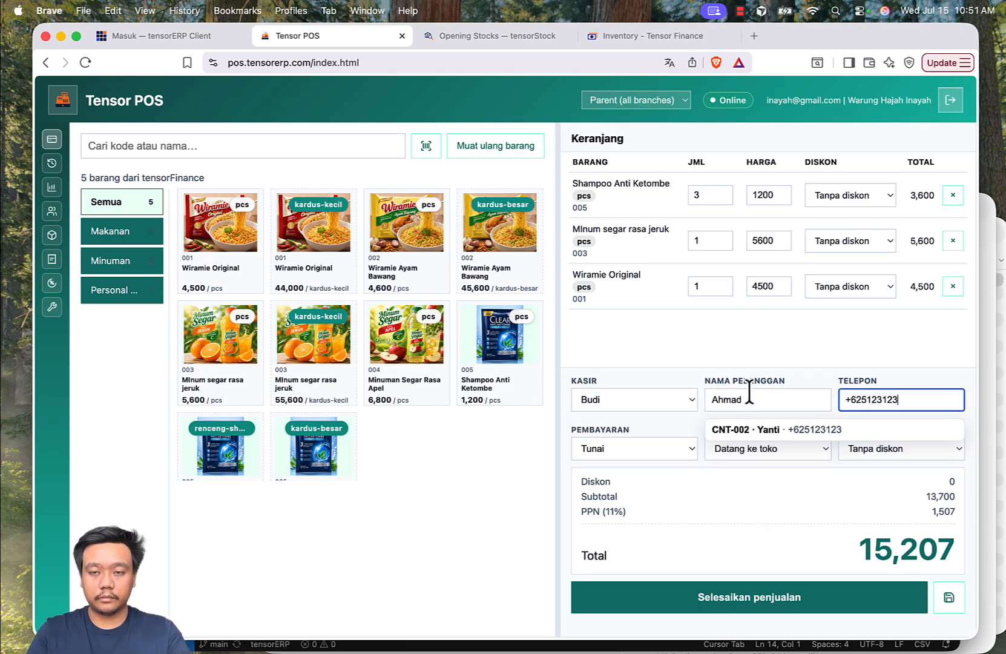
{"action": "left_click", "coordinate": [720, 355]}
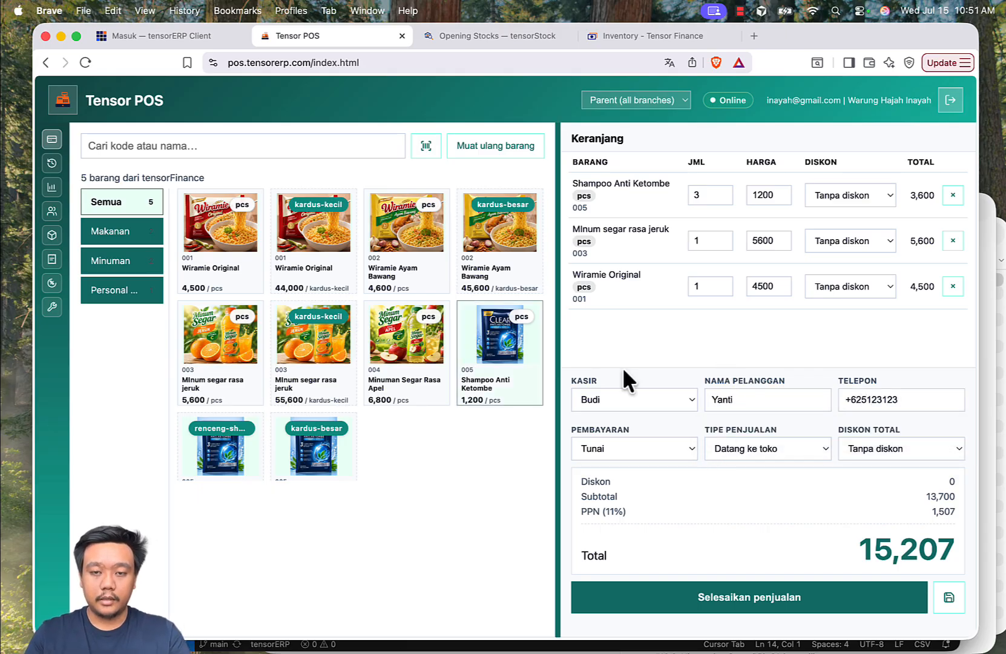
Keep Tunai as the payment method and proceed to the cash payment for the sale.
{"action": "left_click", "coordinate": [627, 459]}
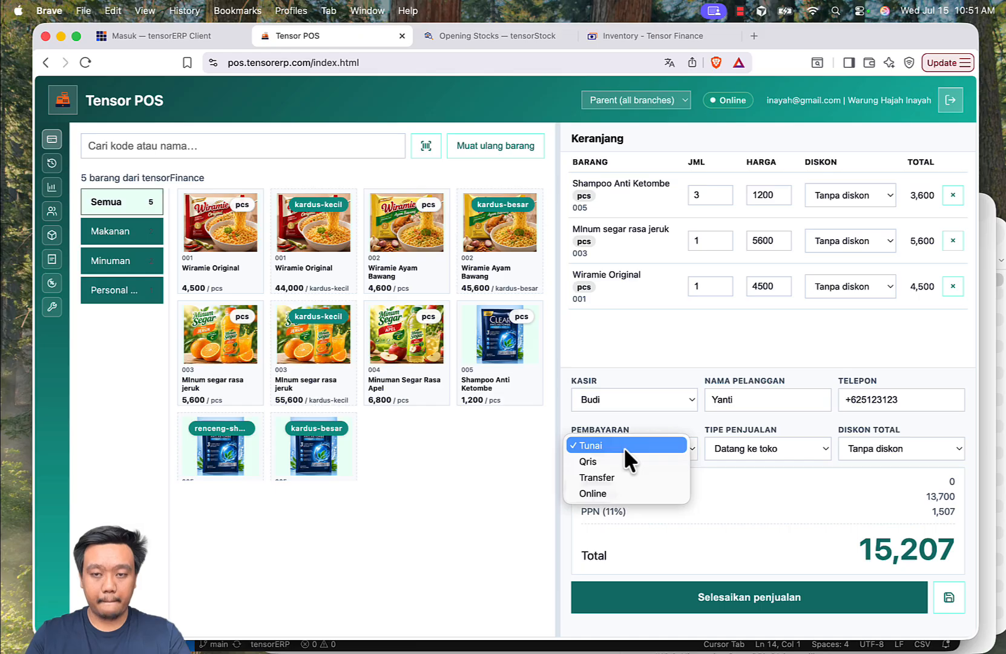
{"action": "left_click", "coordinate": [624, 446]}
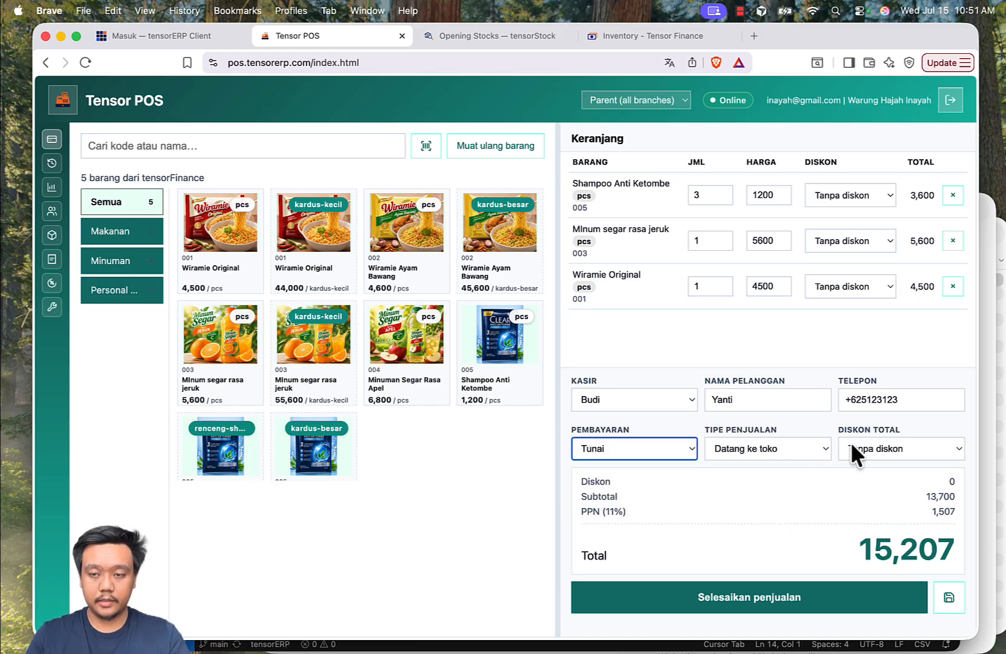
{"action": "scroll", "coordinate": [851, 444], "scroll_direction": "down", "scroll_amount": 1}
{"action": "left_click", "coordinate": [743, 594]}
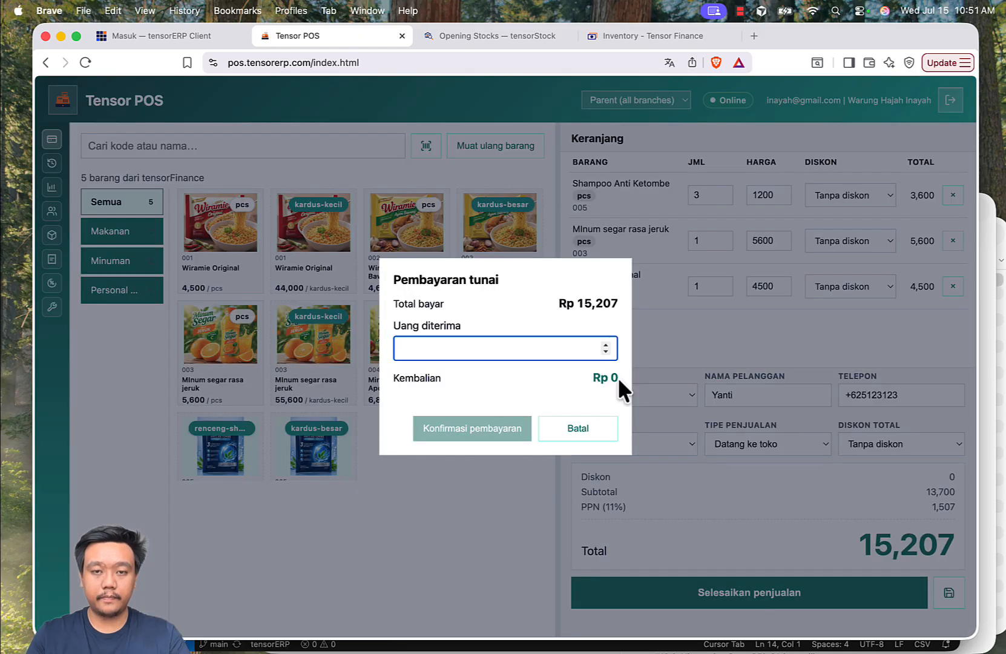
Record 20000 as the cash received, confirm the payment and finish the sale without printing a receipt.
{"action": "type", "text": "20"}
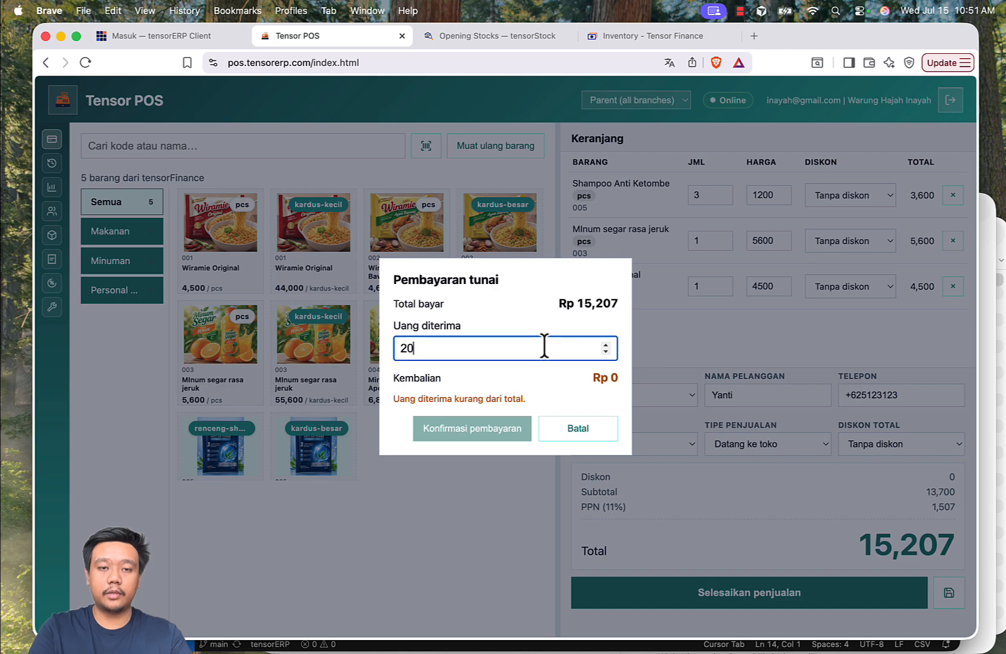
{"action": "type", "text": "000"}
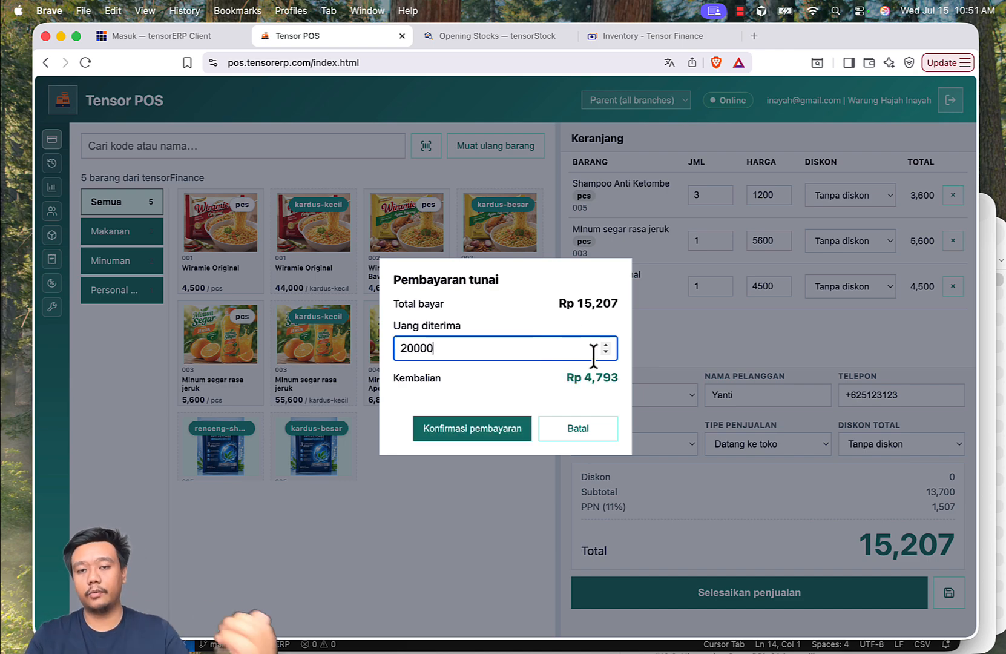
{"action": "left_click_drag", "start_coordinate": [582, 377], "coordinate": [618, 379]}
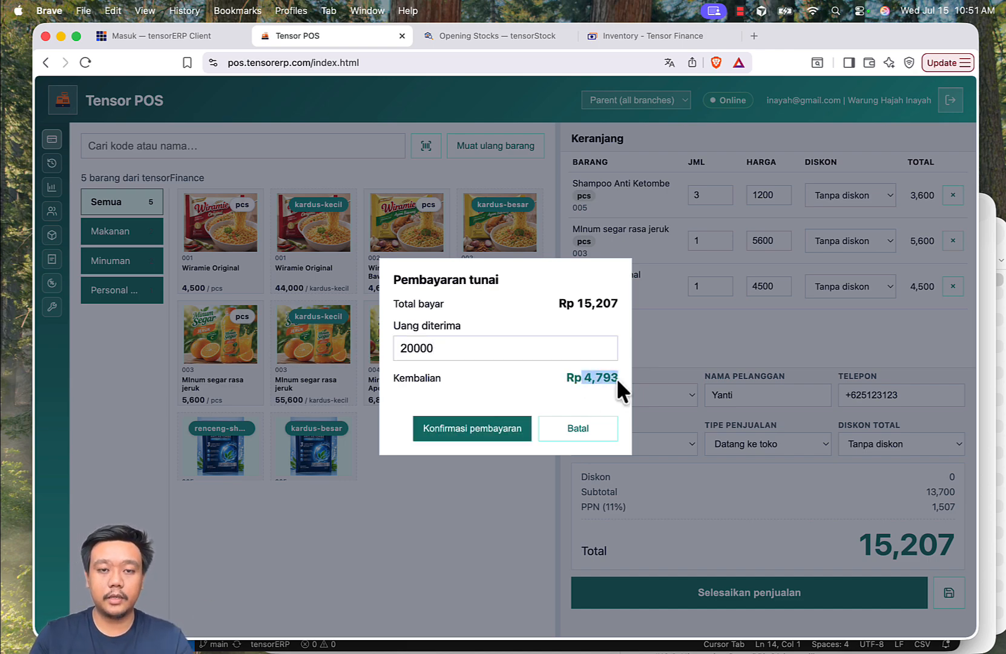
{"action": "left_click", "coordinate": [478, 432]}
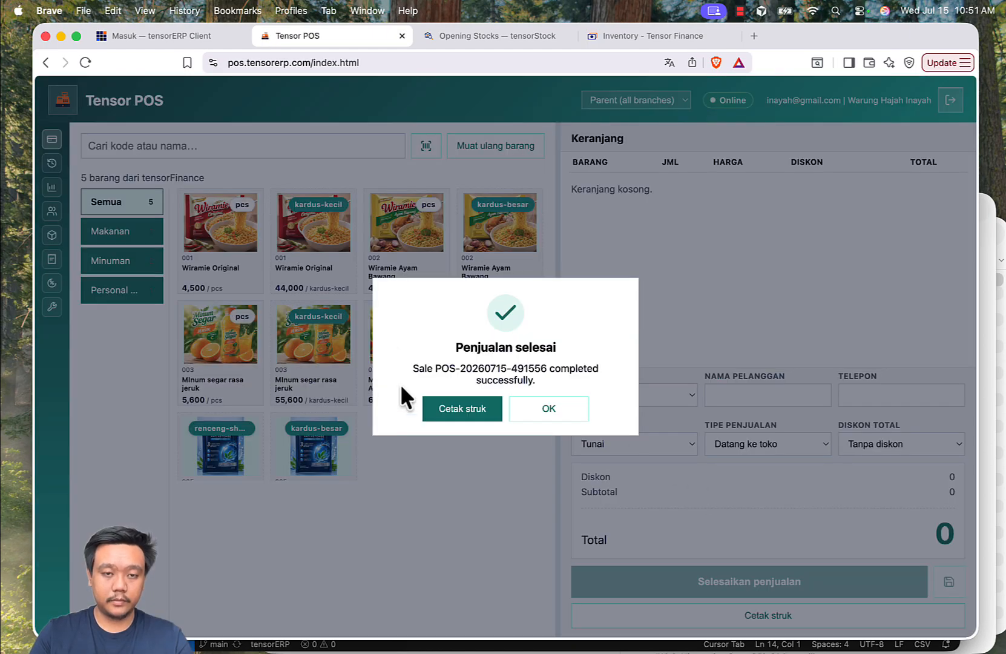
{"action": "left_click", "coordinate": [545, 414]}
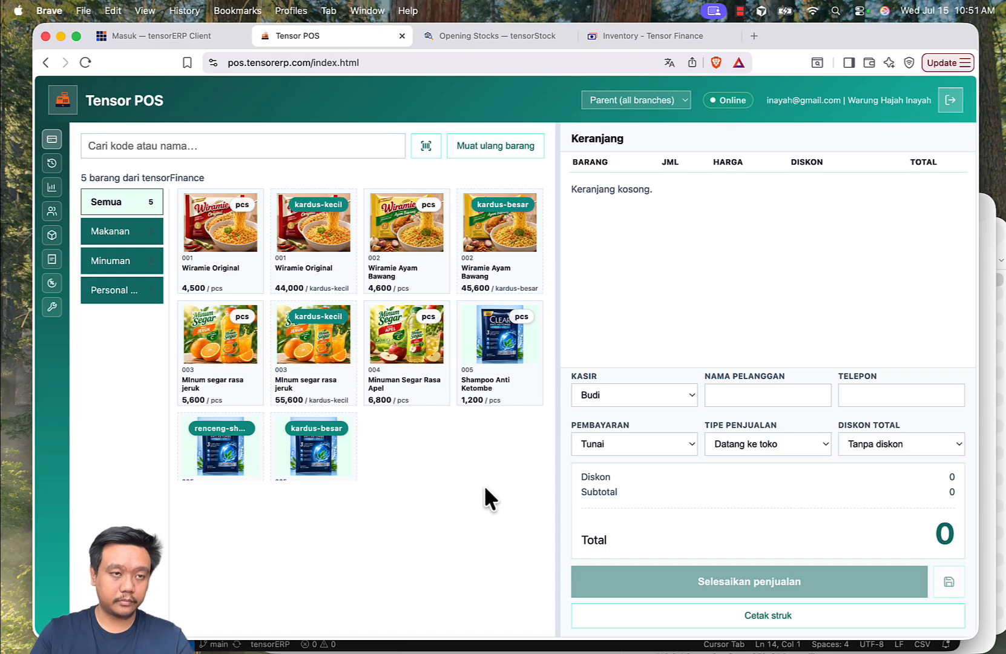
Examine the closing cash and the payment method breakdown in the active shift's closing report.
{"action": "left_click", "coordinate": [50, 163]}
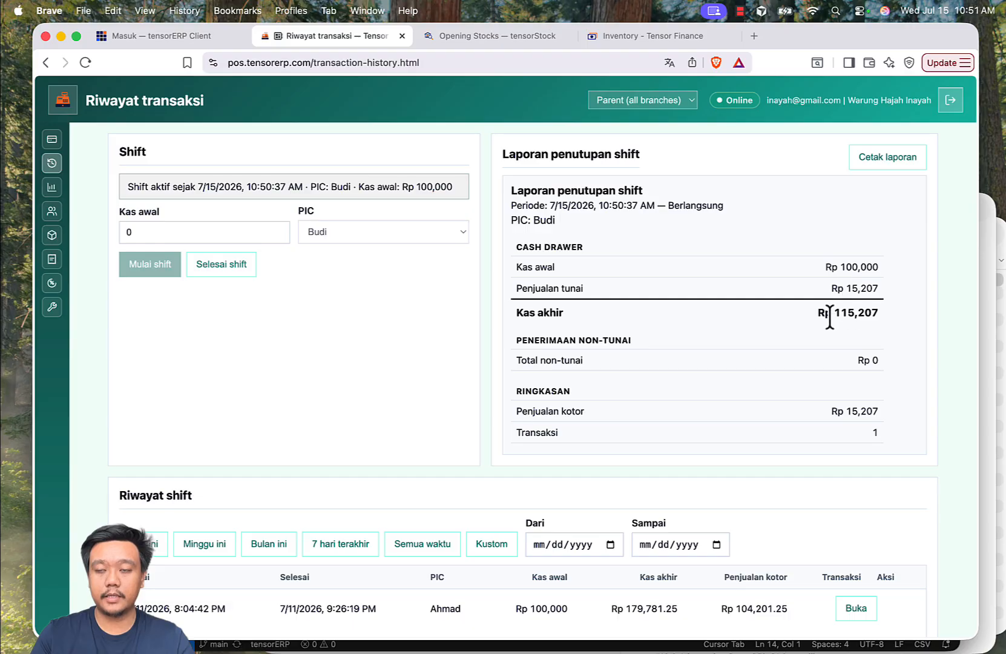
{"action": "left_click_drag", "start_coordinate": [835, 315], "coordinate": [881, 311]}
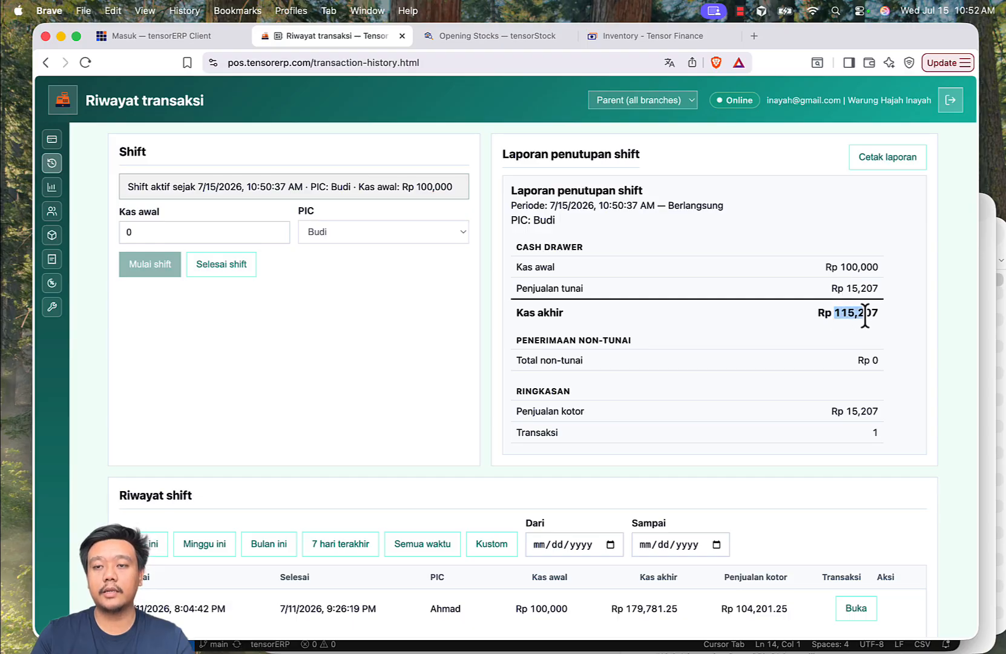
{"action": "scroll", "coordinate": [892, 335], "scroll_direction": "down", "scroll_amount": 1}
{"action": "scroll", "coordinate": [892, 335], "scroll_direction": "down", "scroll_amount": 2}
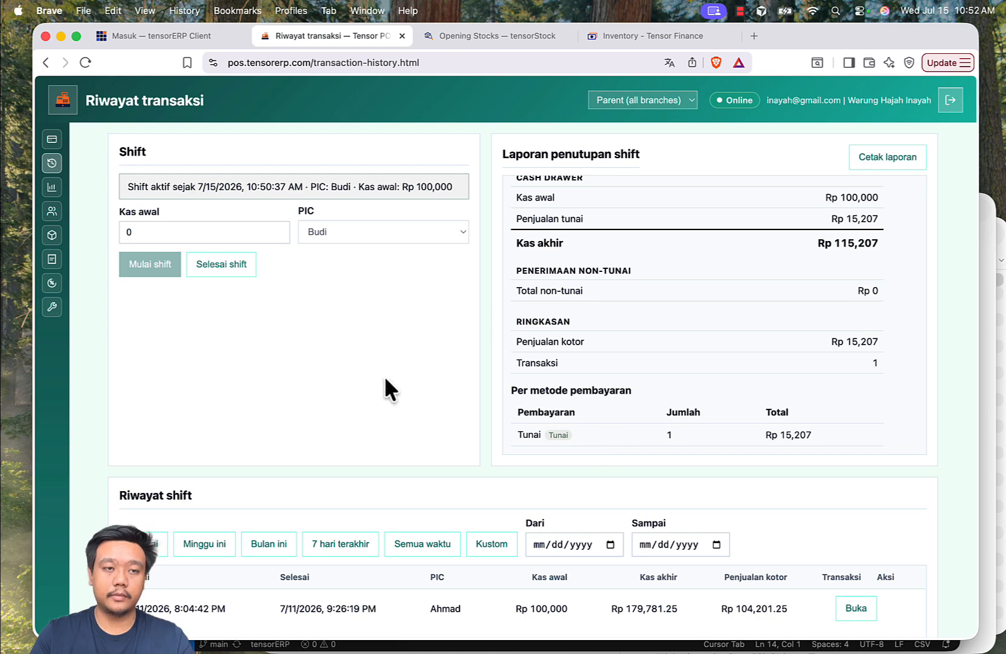
Start a sale with one kardus-kecil of Wiramie Original and one renceng-shampoo of Shampoo Anti Ketombe for the first suggested existing customer.
{"action": "left_click", "coordinate": [52, 141]}
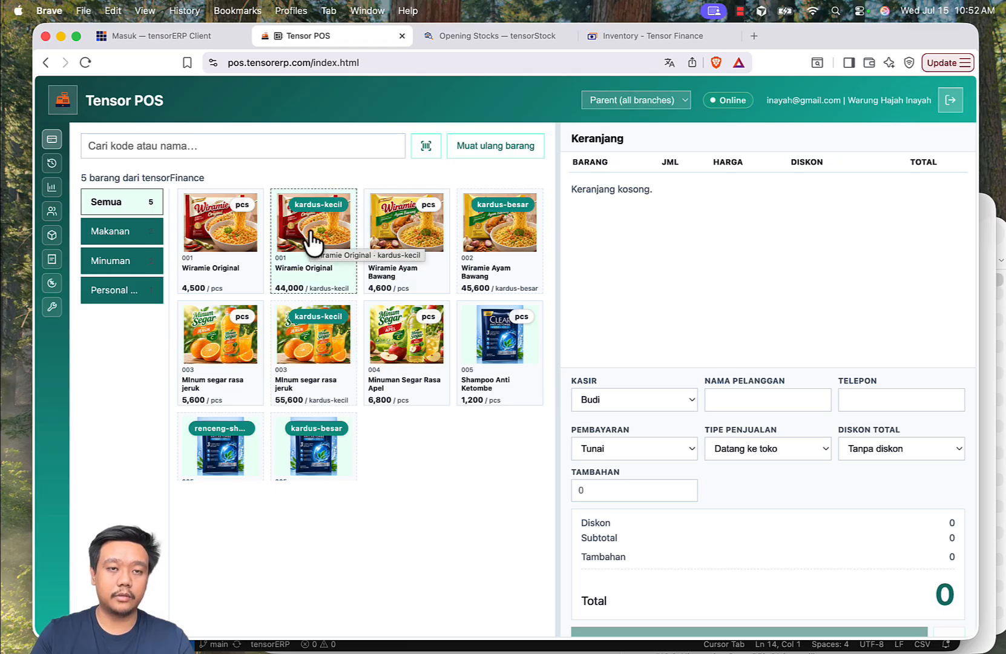
{"action": "left_click", "coordinate": [313, 243]}
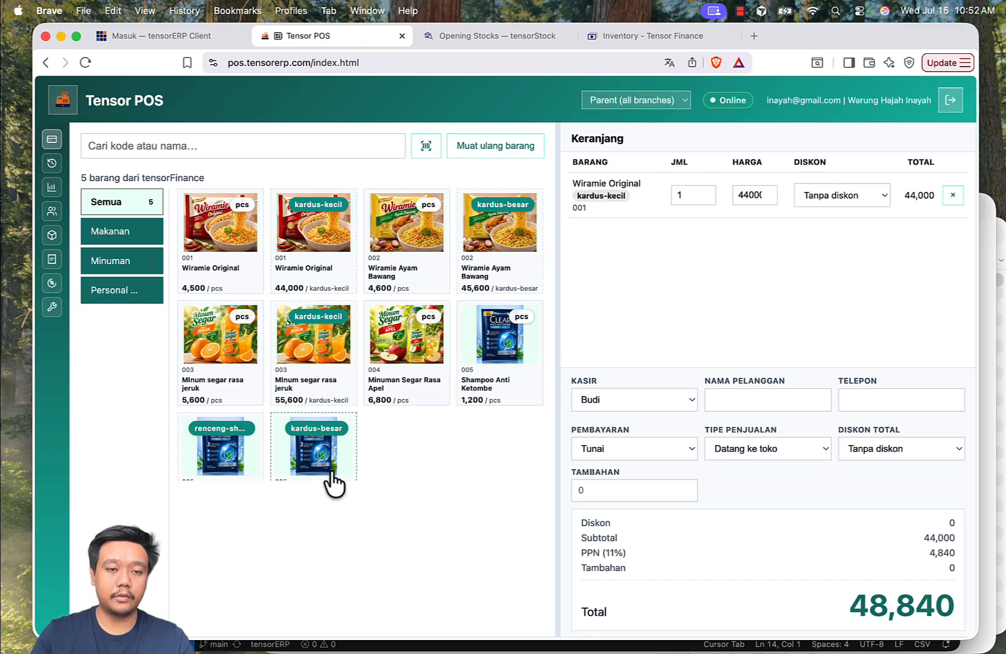
{"action": "left_click", "coordinate": [199, 470]}
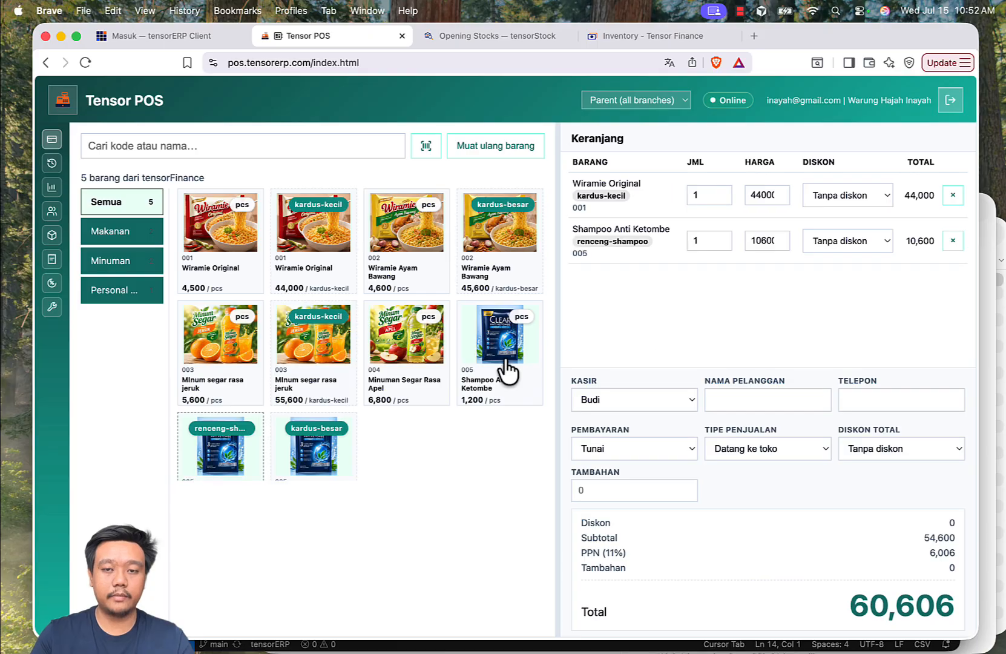
{"action": "left_click", "coordinate": [726, 400]}
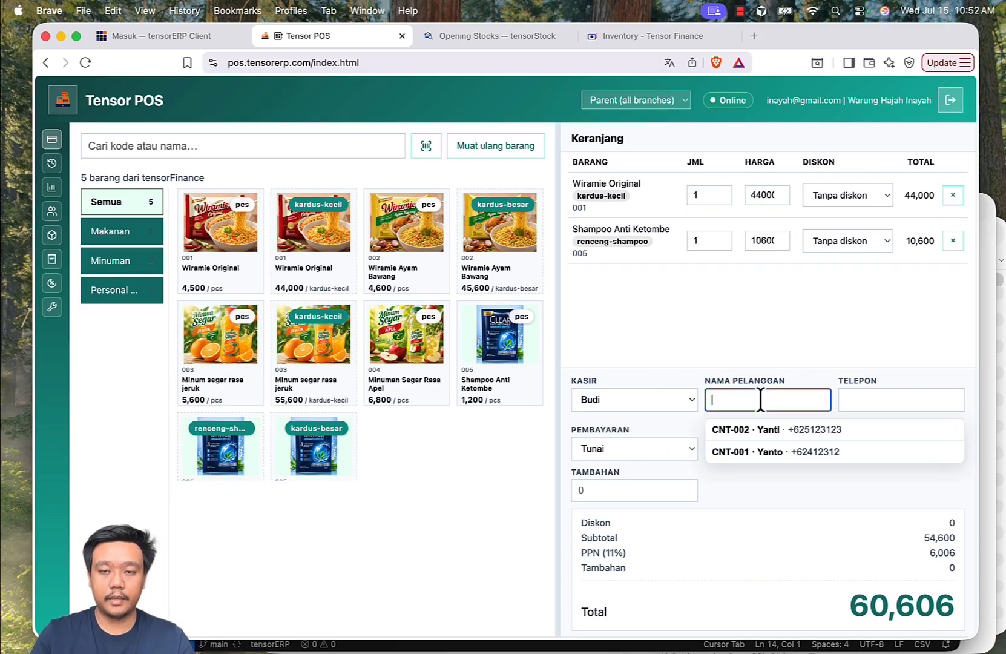
{"action": "left_click", "coordinate": [757, 425]}
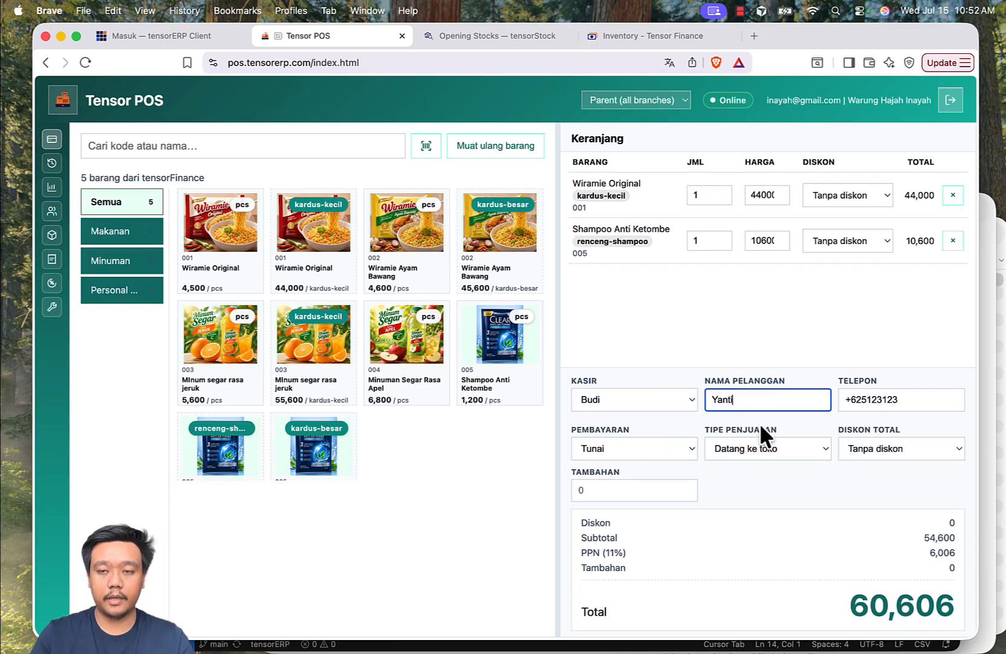
Set the payment method to Qris and the sale type to Pesan-antar, and complete the sale without printing a receipt.
{"action": "left_click", "coordinate": [634, 454]}
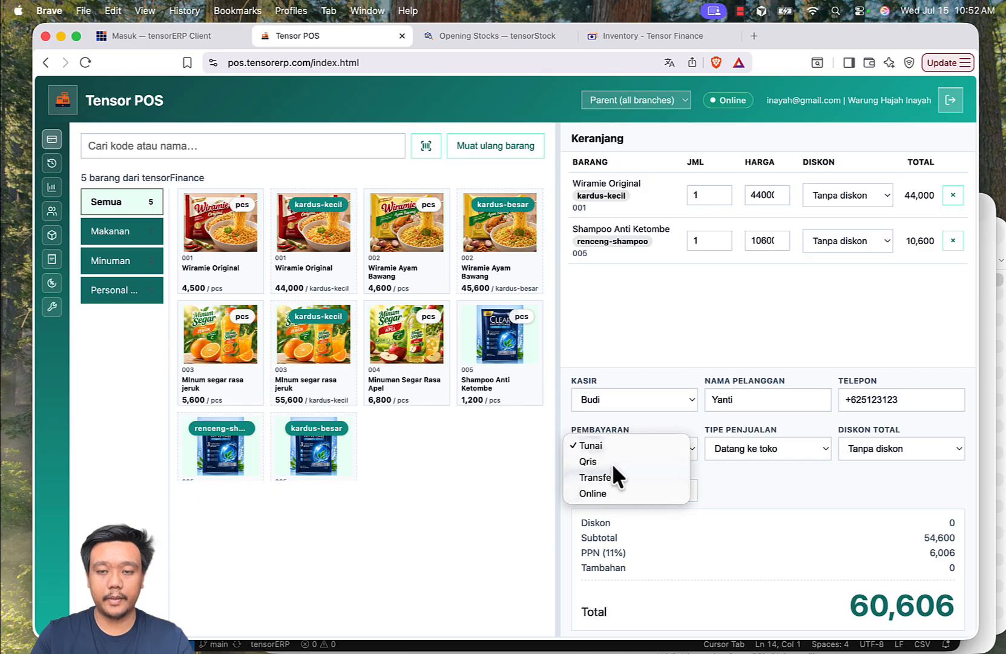
{"action": "left_click", "coordinate": [612, 462]}
{"action": "scroll", "coordinate": [757, 481], "scroll_direction": "down", "scroll_amount": 2}
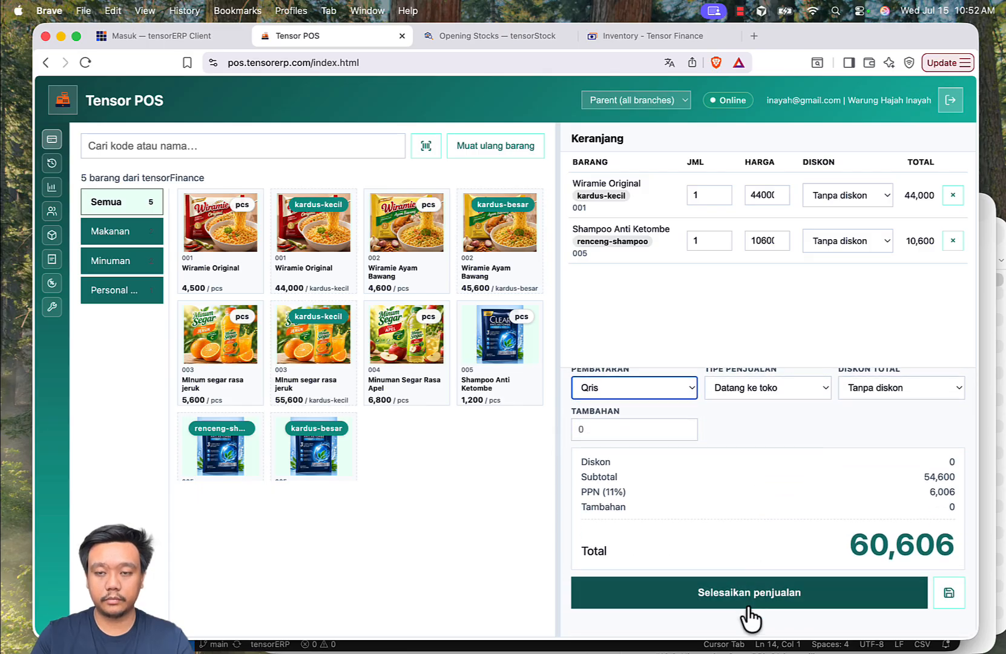
{"action": "left_click", "coordinate": [787, 391]}
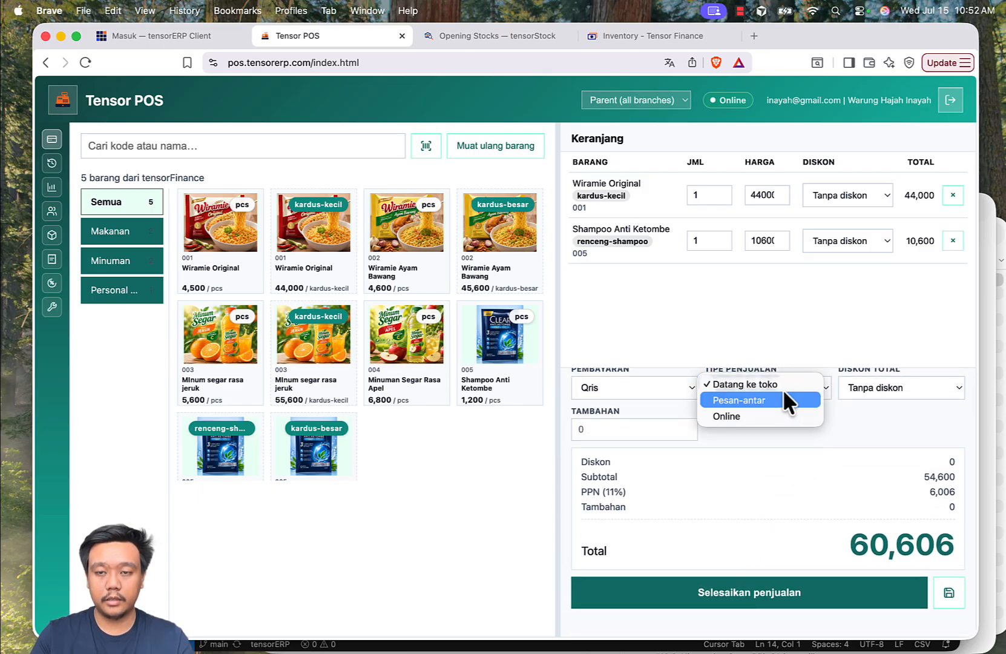
{"action": "left_click", "coordinate": [733, 400]}
{"action": "left_click", "coordinate": [762, 592]}
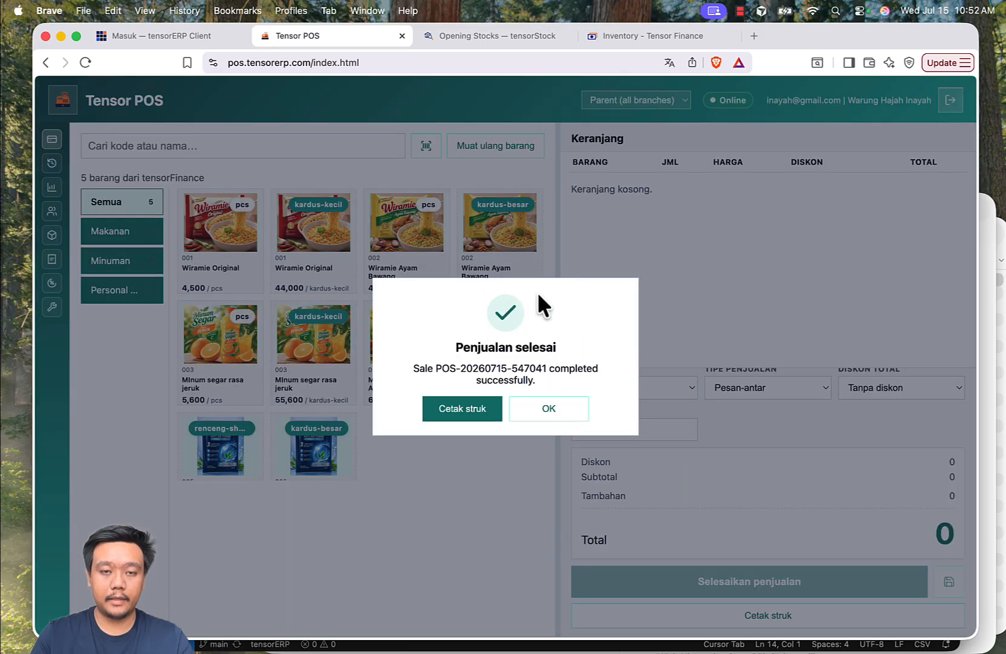
{"action": "left_click", "coordinate": [549, 408]}
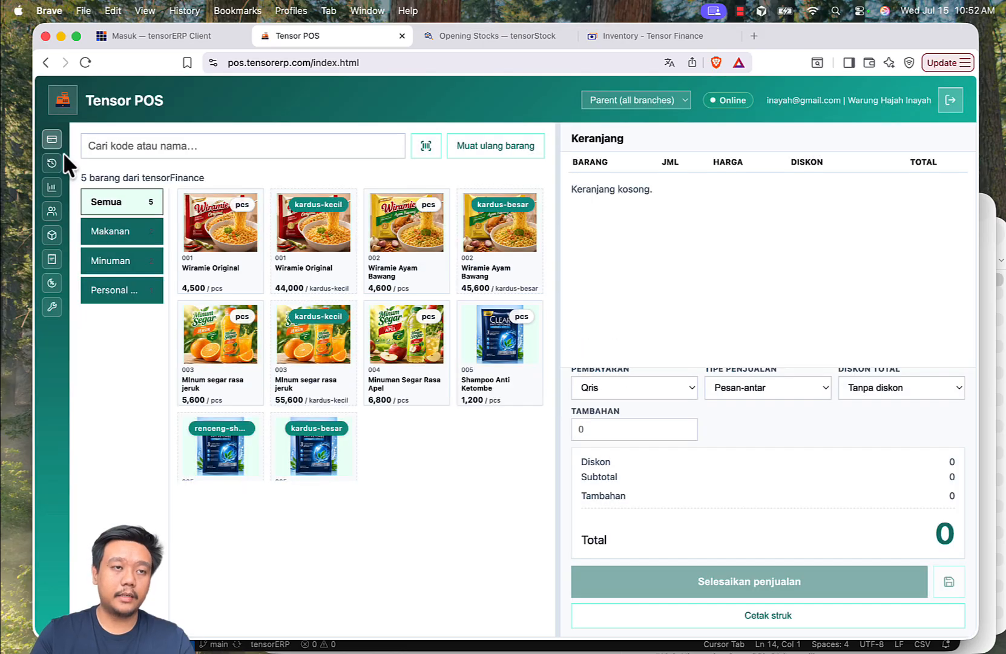
Examine the active shift's closing report for closing cash, non-cash receipts, gross sales and the payment method breakdown.
{"action": "left_click", "coordinate": [53, 166]}
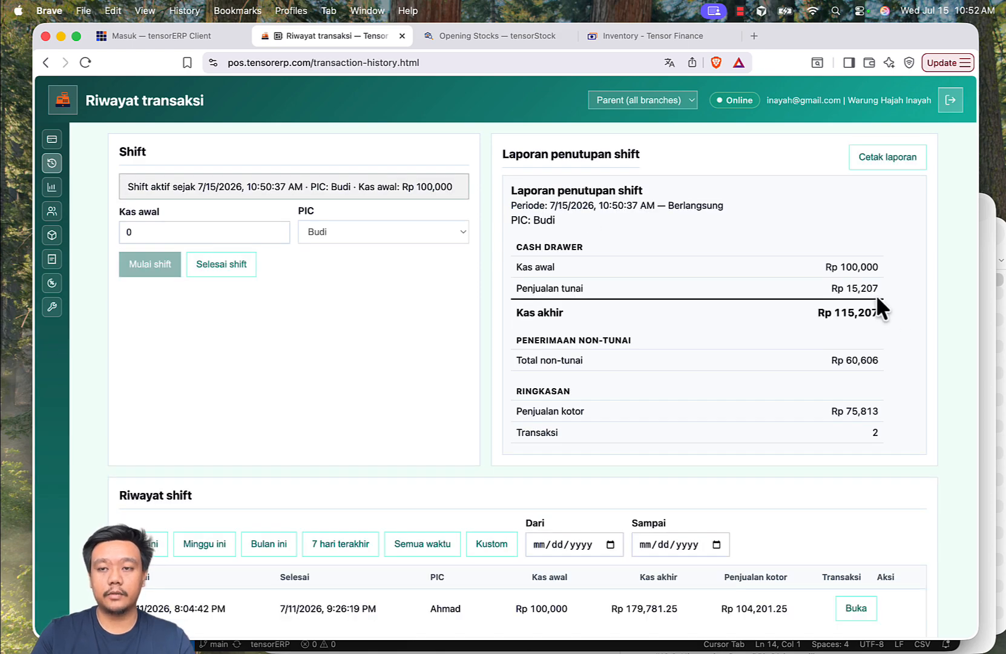
{"action": "left_click_drag", "start_coordinate": [831, 313], "coordinate": [889, 312]}
{"action": "left_click", "coordinate": [889, 310]}
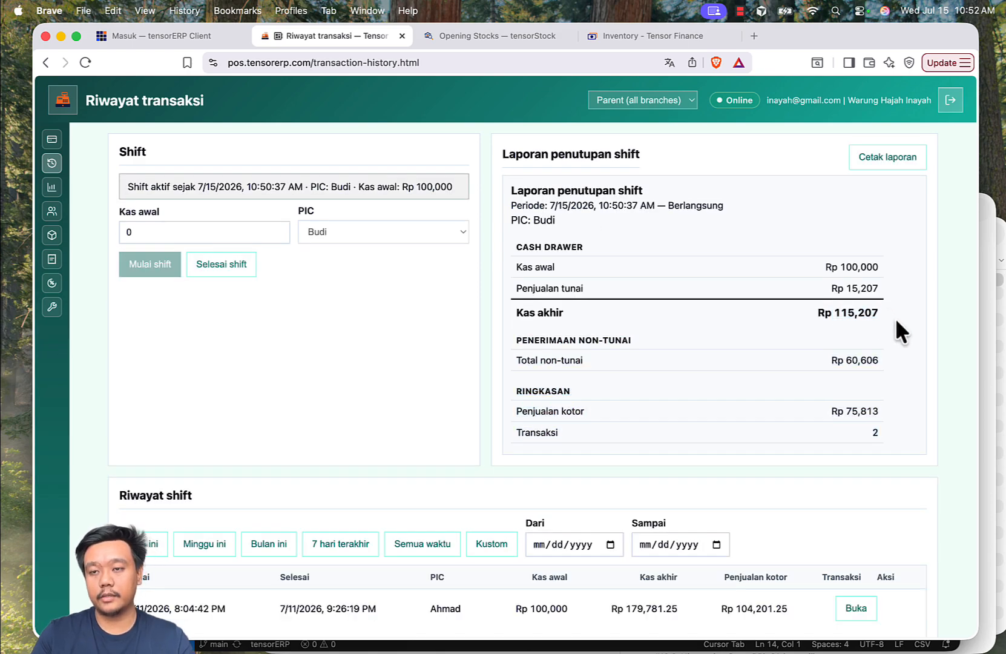
{"action": "scroll", "coordinate": [840, 309], "scroll_direction": "down", "scroll_amount": 2}
{"action": "scroll", "coordinate": [788, 304], "scroll_direction": "down", "scroll_amount": 2}
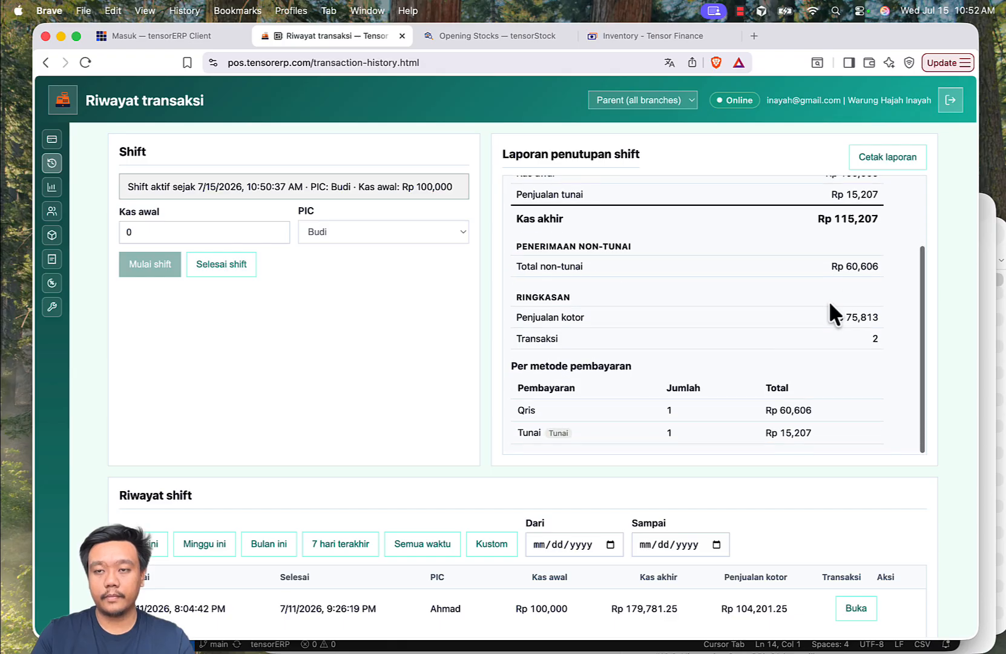
{"action": "left_click_drag", "start_coordinate": [843, 268], "coordinate": [872, 268]}
{"action": "left_click", "coordinate": [872, 268]}
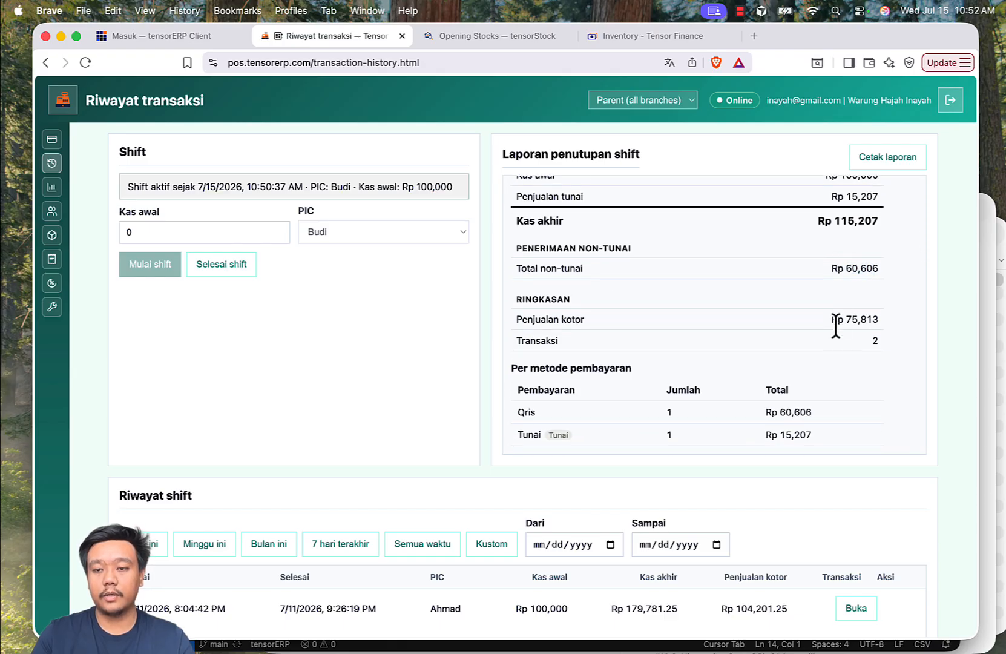
{"action": "scroll", "coordinate": [834, 334], "scroll_direction": "down", "scroll_amount": 5}
{"action": "scroll", "coordinate": [834, 334], "scroll_direction": "up", "scroll_amount": 5}
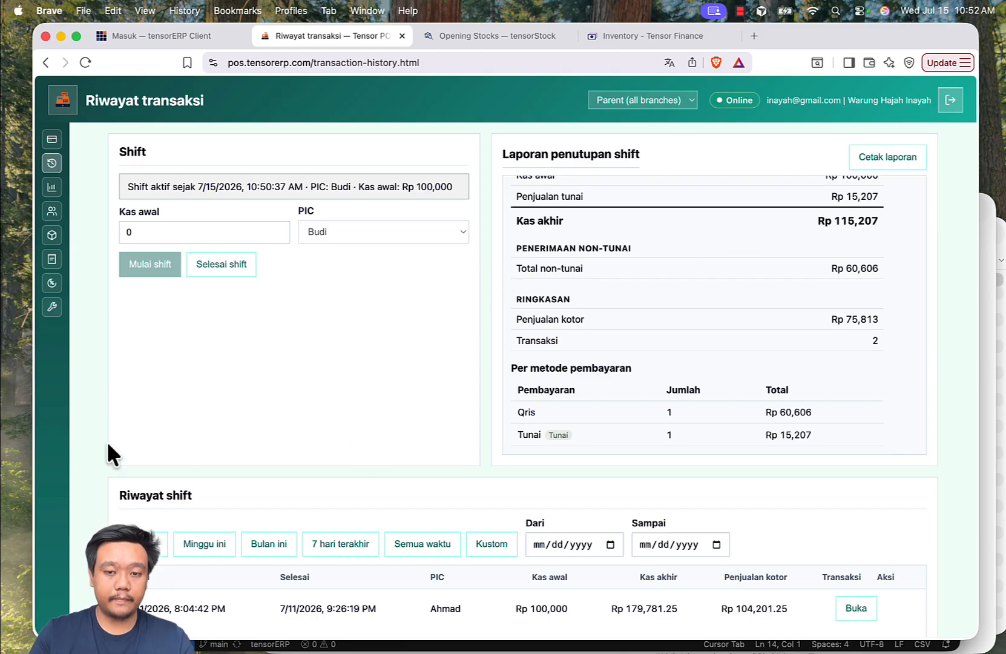
End the active shift and review its final closing report, transaction list and entry in the shift history.
{"action": "left_click", "coordinate": [227, 266]}
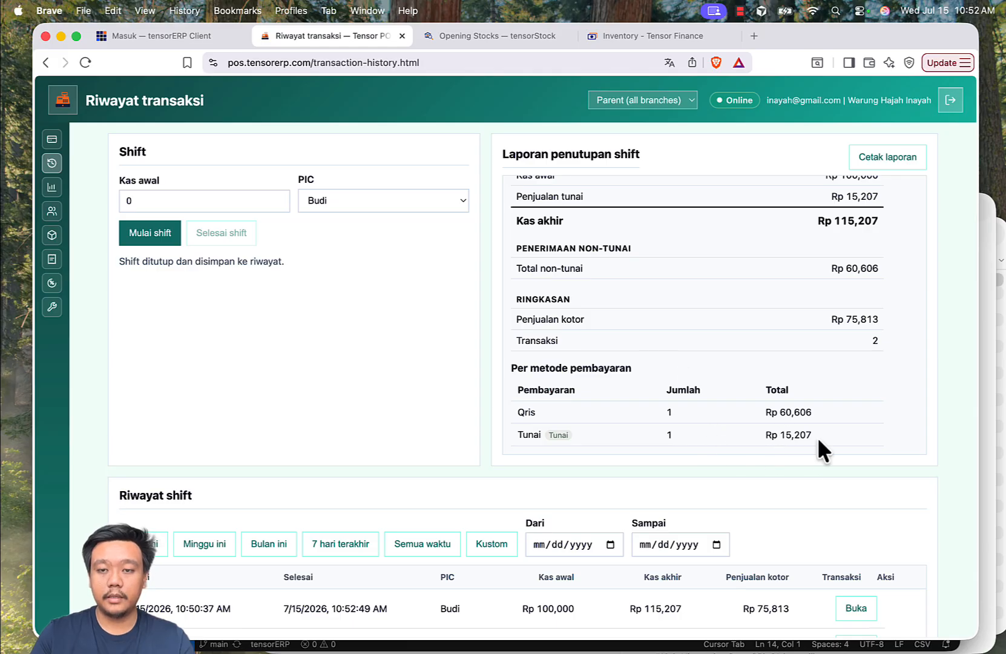
{"action": "scroll", "coordinate": [818, 440], "scroll_direction": "up", "scroll_amount": 2}
{"action": "scroll", "coordinate": [818, 441], "scroll_direction": "up", "scroll_amount": 2}
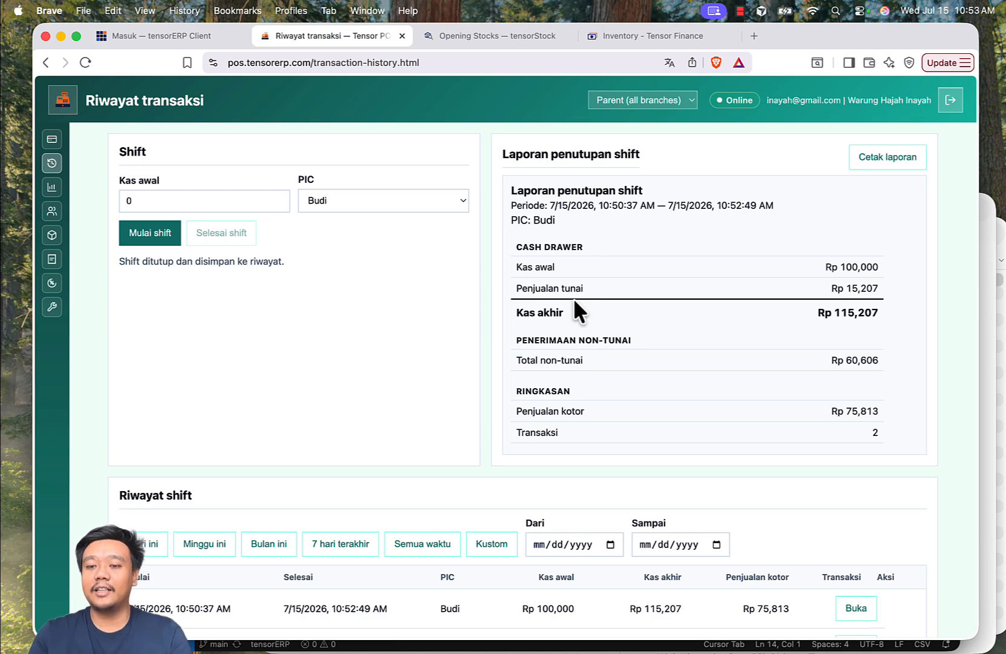
{"action": "scroll", "coordinate": [602, 309], "scroll_direction": "down", "scroll_amount": 5}
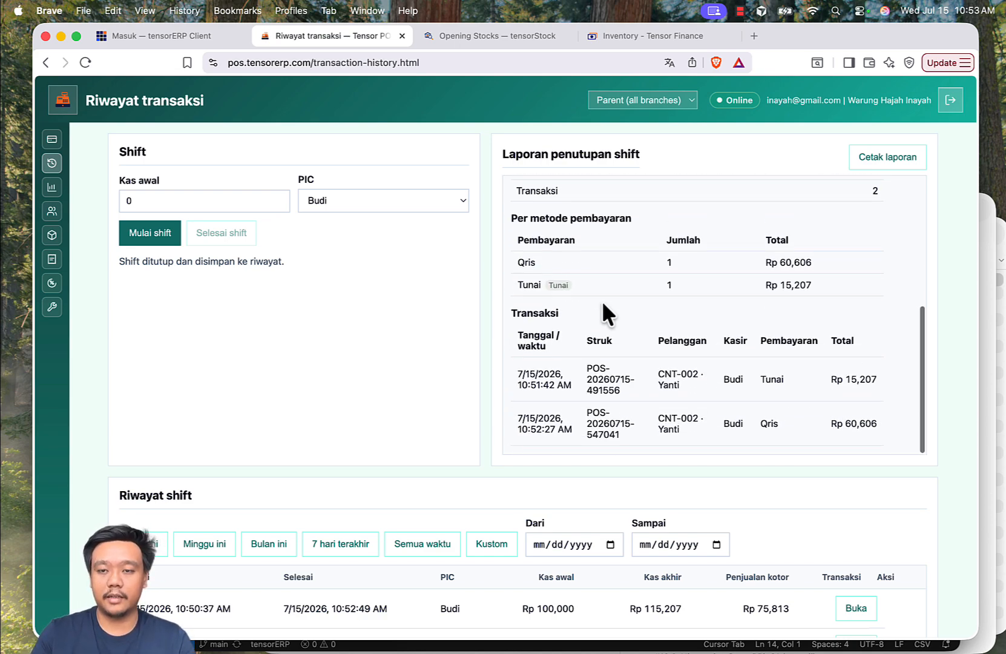
{"action": "scroll", "coordinate": [406, 299], "scroll_direction": "down", "scroll_amount": 5}
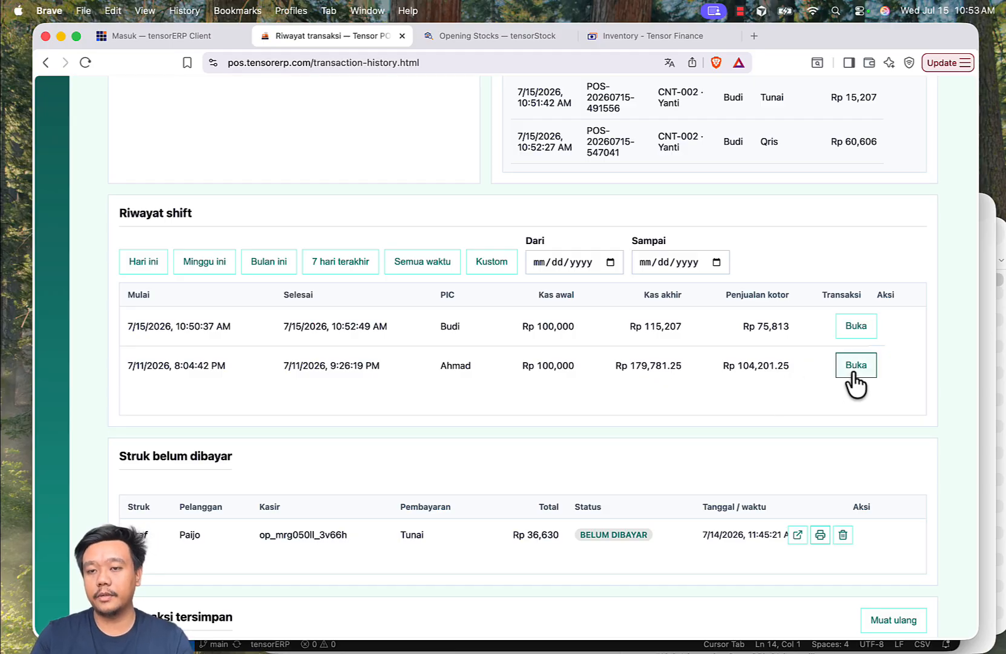
{"action": "scroll", "coordinate": [811, 349], "scroll_direction": "up", "scroll_amount": 5}
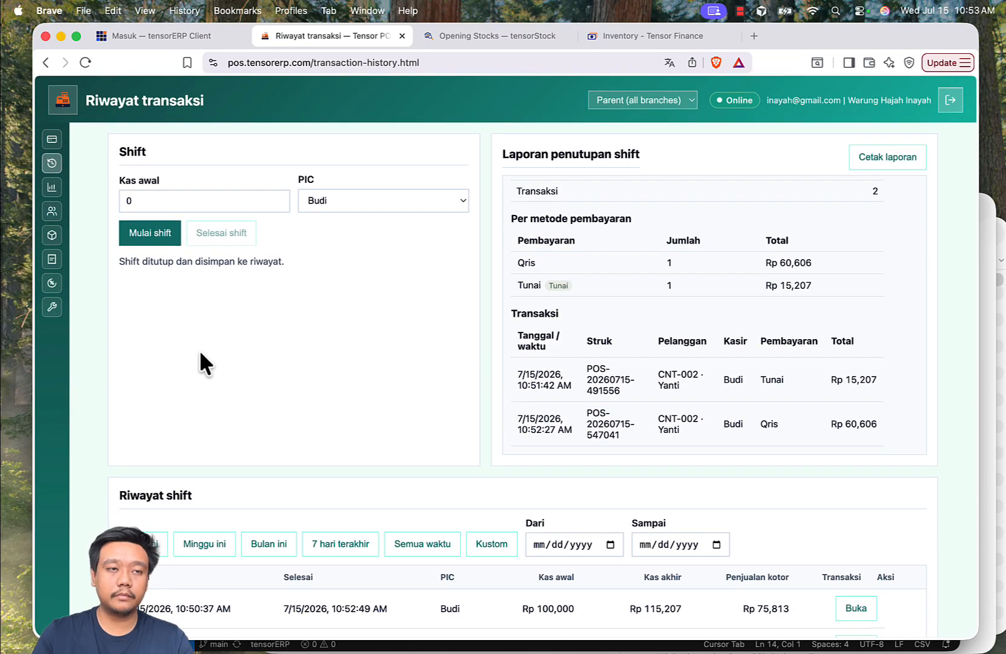
Return to the sales page with the shift closed.
{"action": "left_click", "coordinate": [54, 140]}
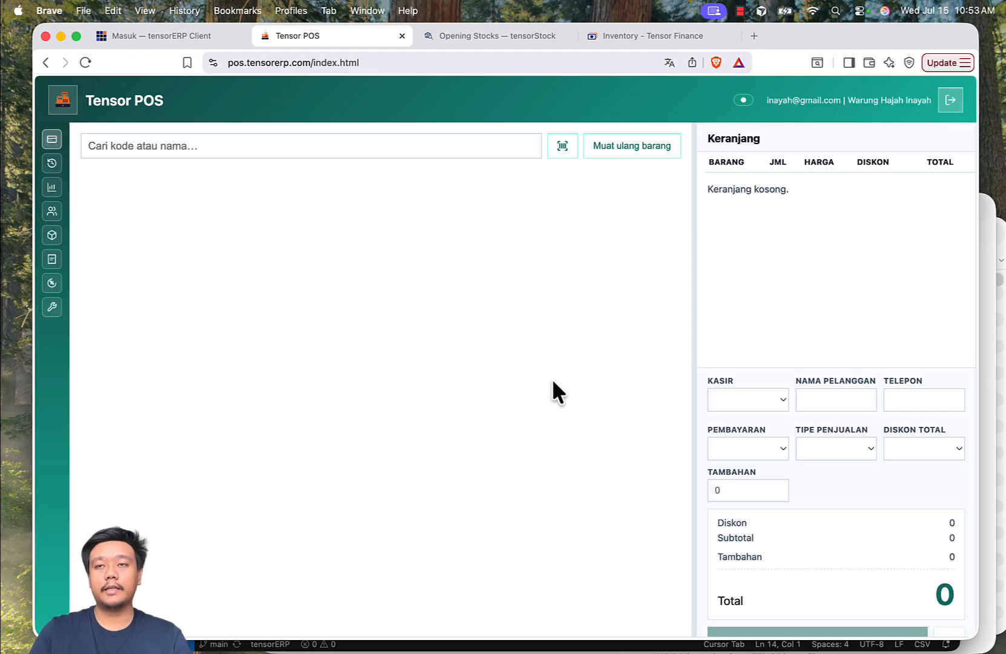